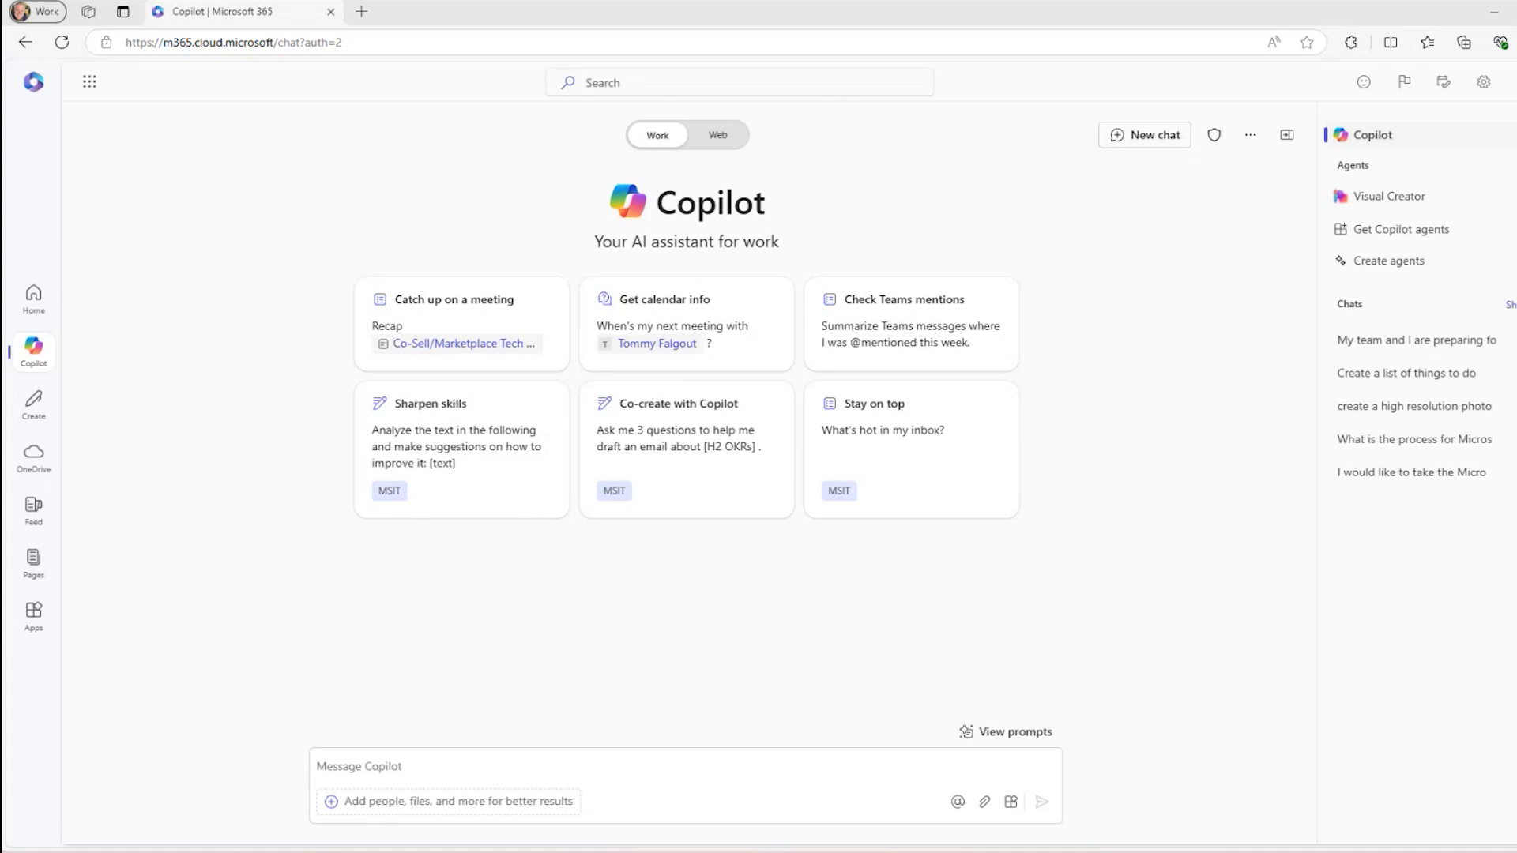
text(My team and I are preparing for the Microsoft AI-900 exam. Create a study plan for the next 6 weeks. Include a study sessions every Friday.)
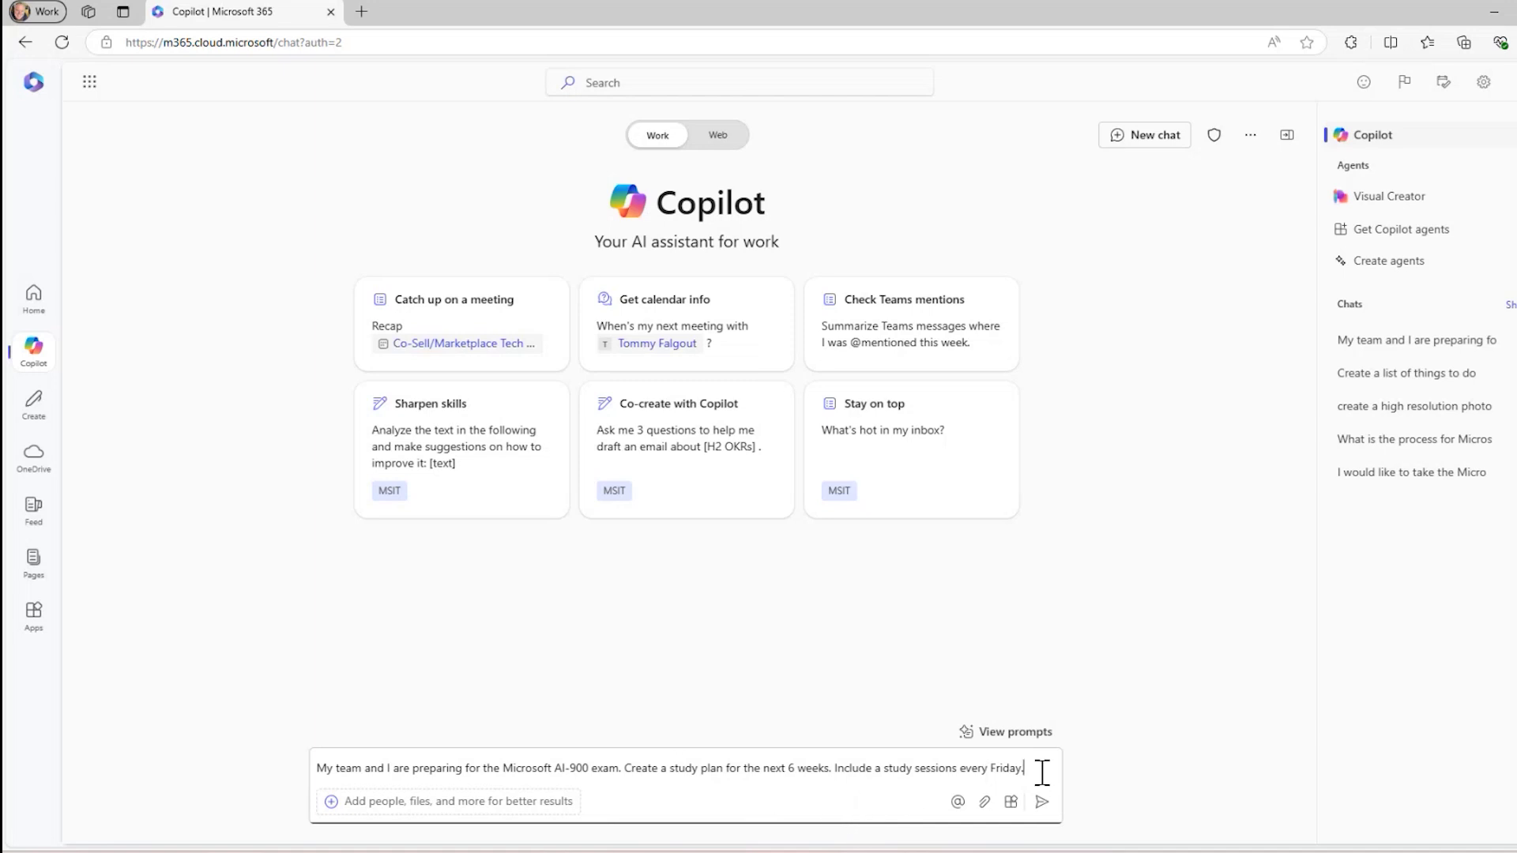
Send Copilot the prompt for a six-week AI-900 study plan with Friday group sessions
click(1033, 799)
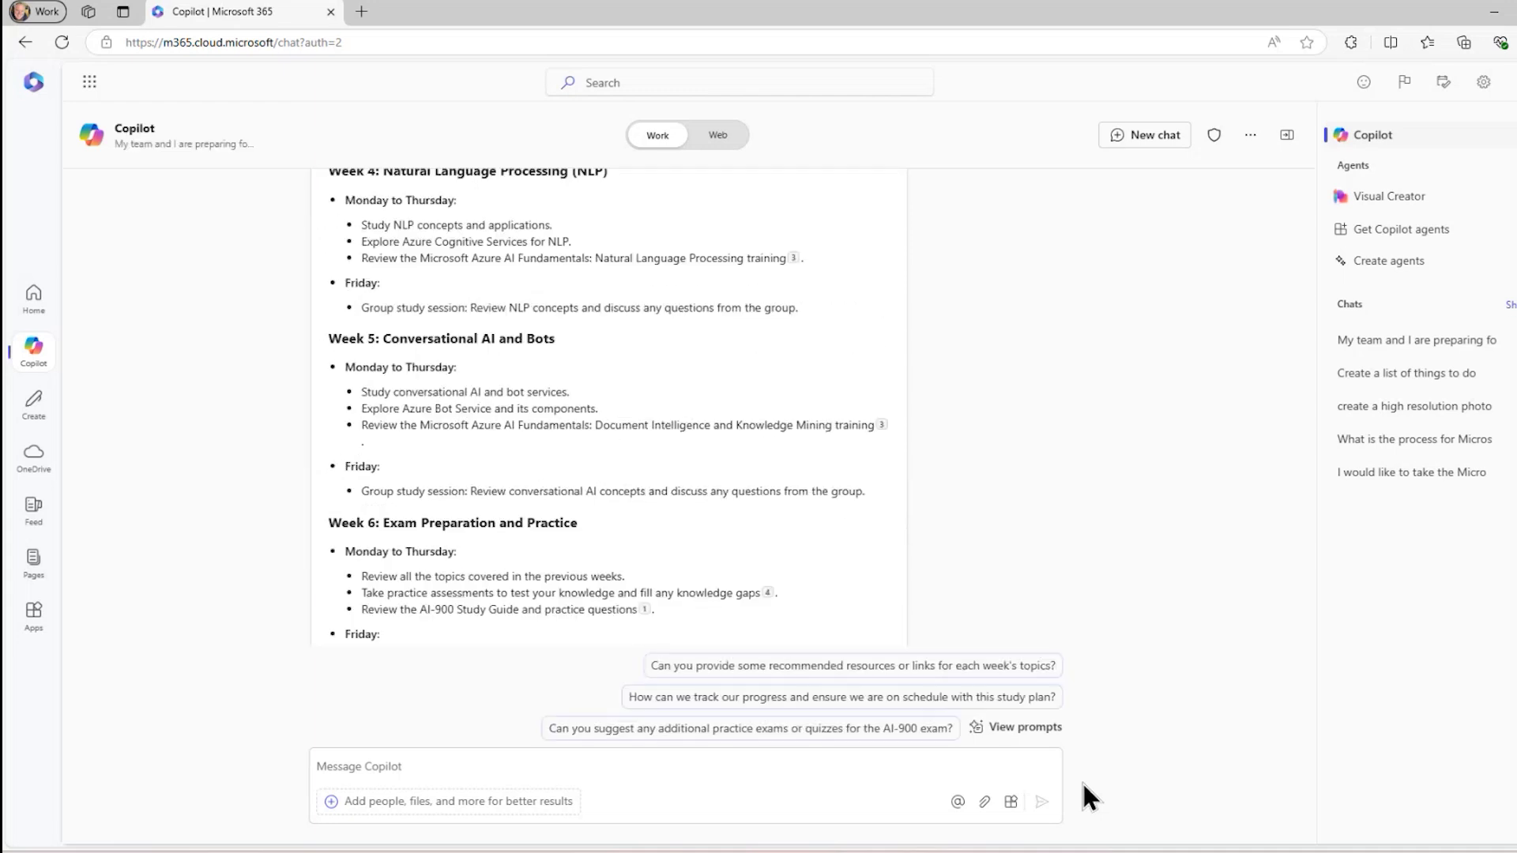
scroll(762, 442, down, 2)
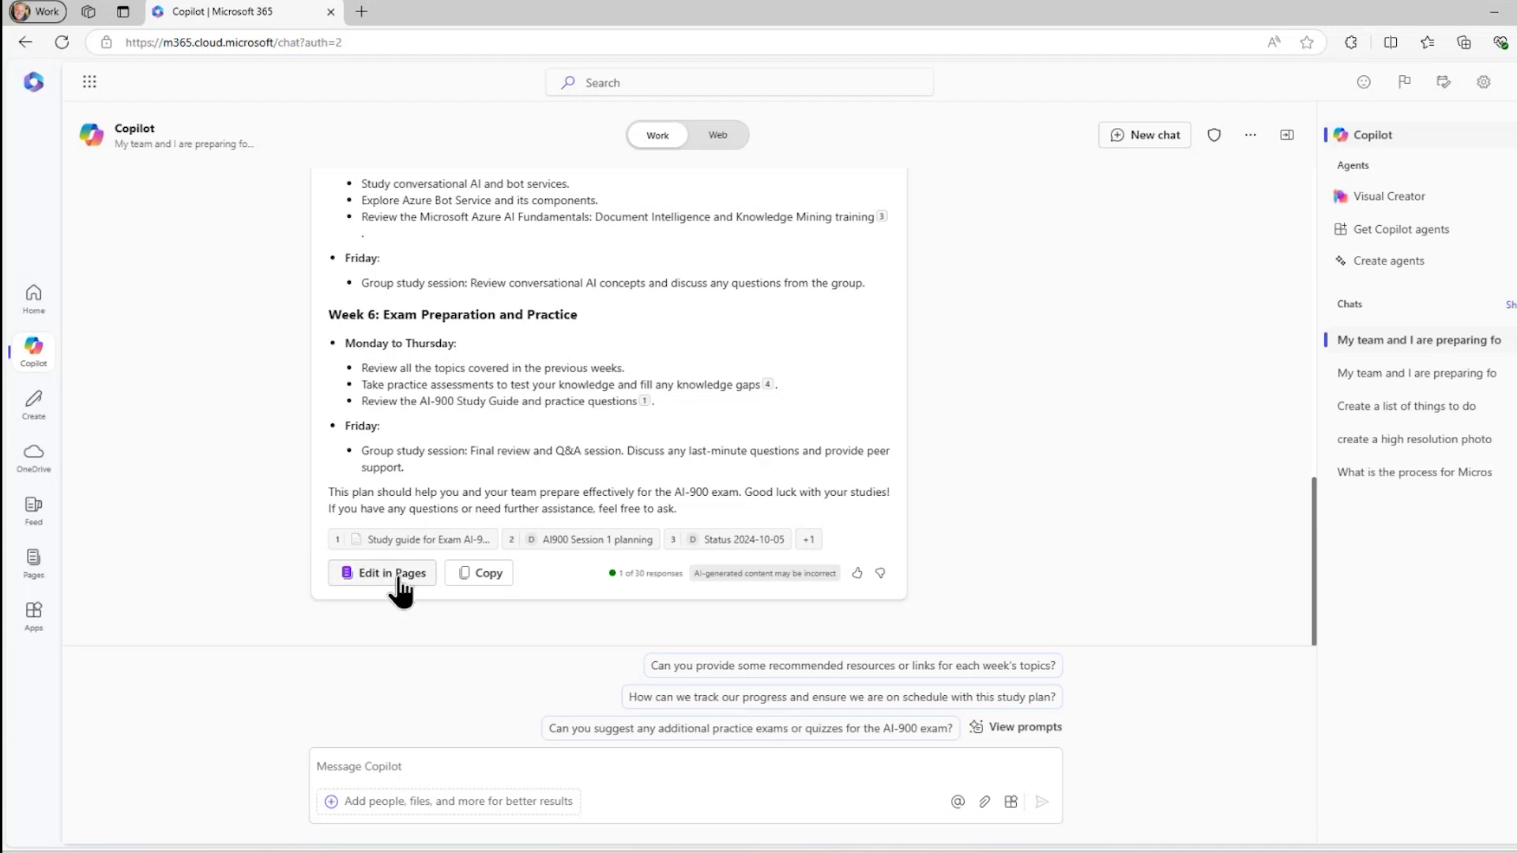
Open the plan in Pages, retitle it 'AI-900 Study Plan', and delete the 'Sure, David!' intro line
click(394, 580)
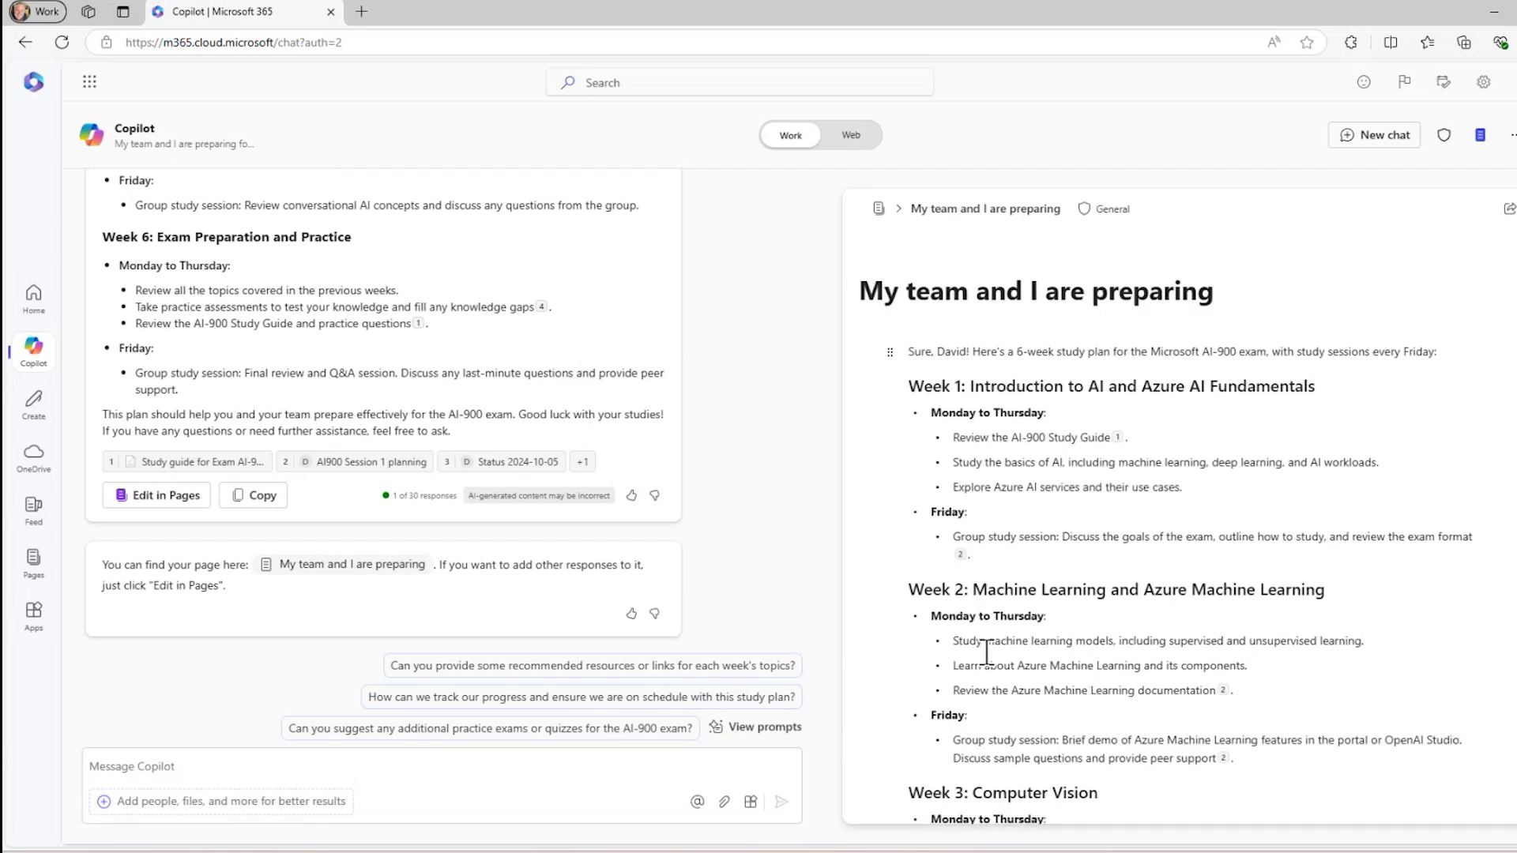
click(1263, 300)
key(BackSpace)
key(BackSpace)
key(BackSpace)
key(BackSpace)
key(ctrl+a)
text(AI)
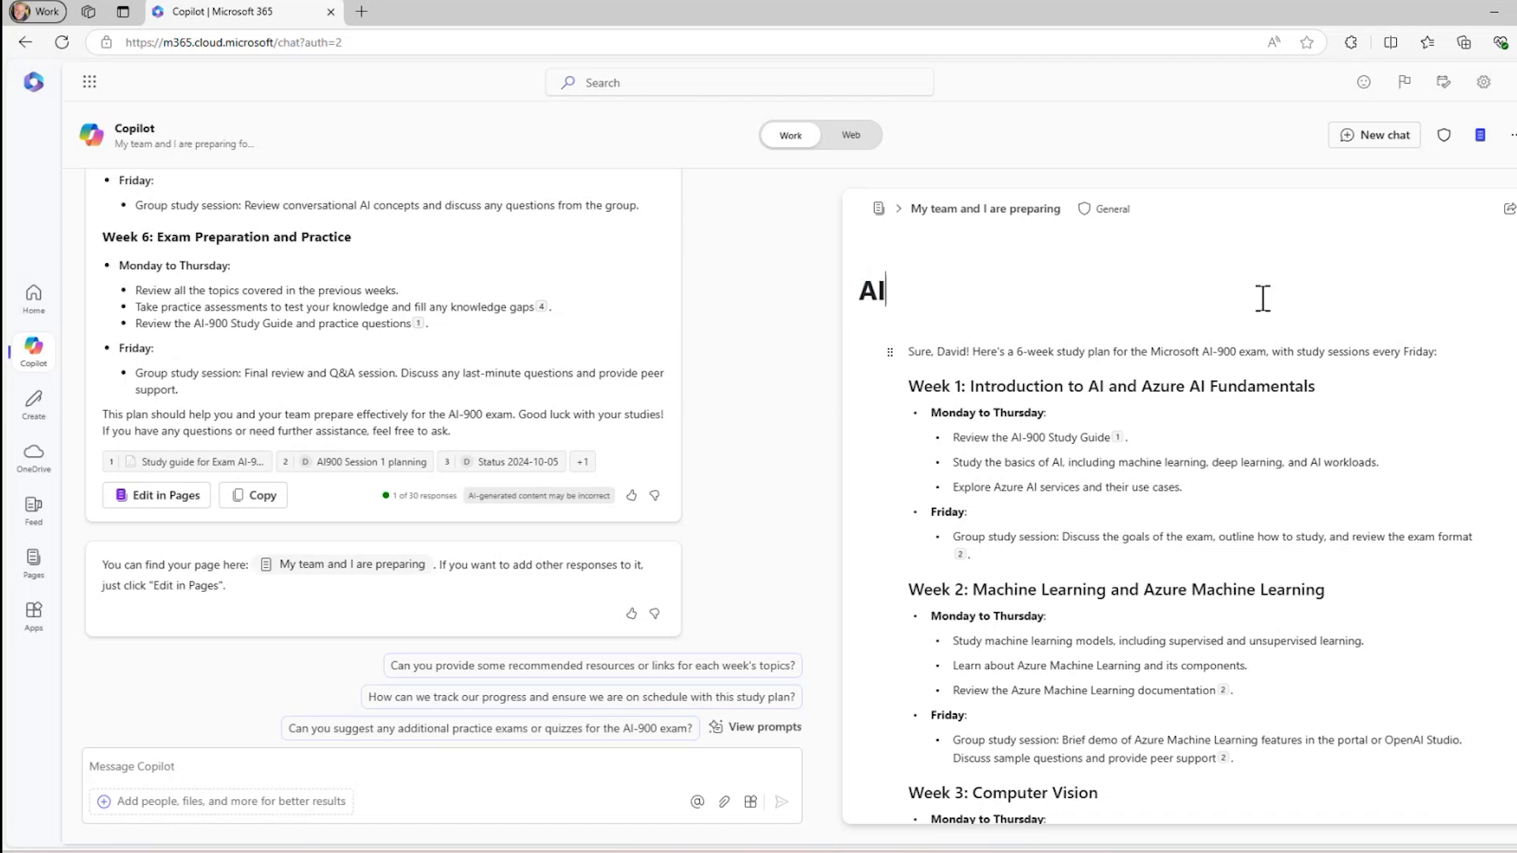
text(-900 )
text(Study Pa)
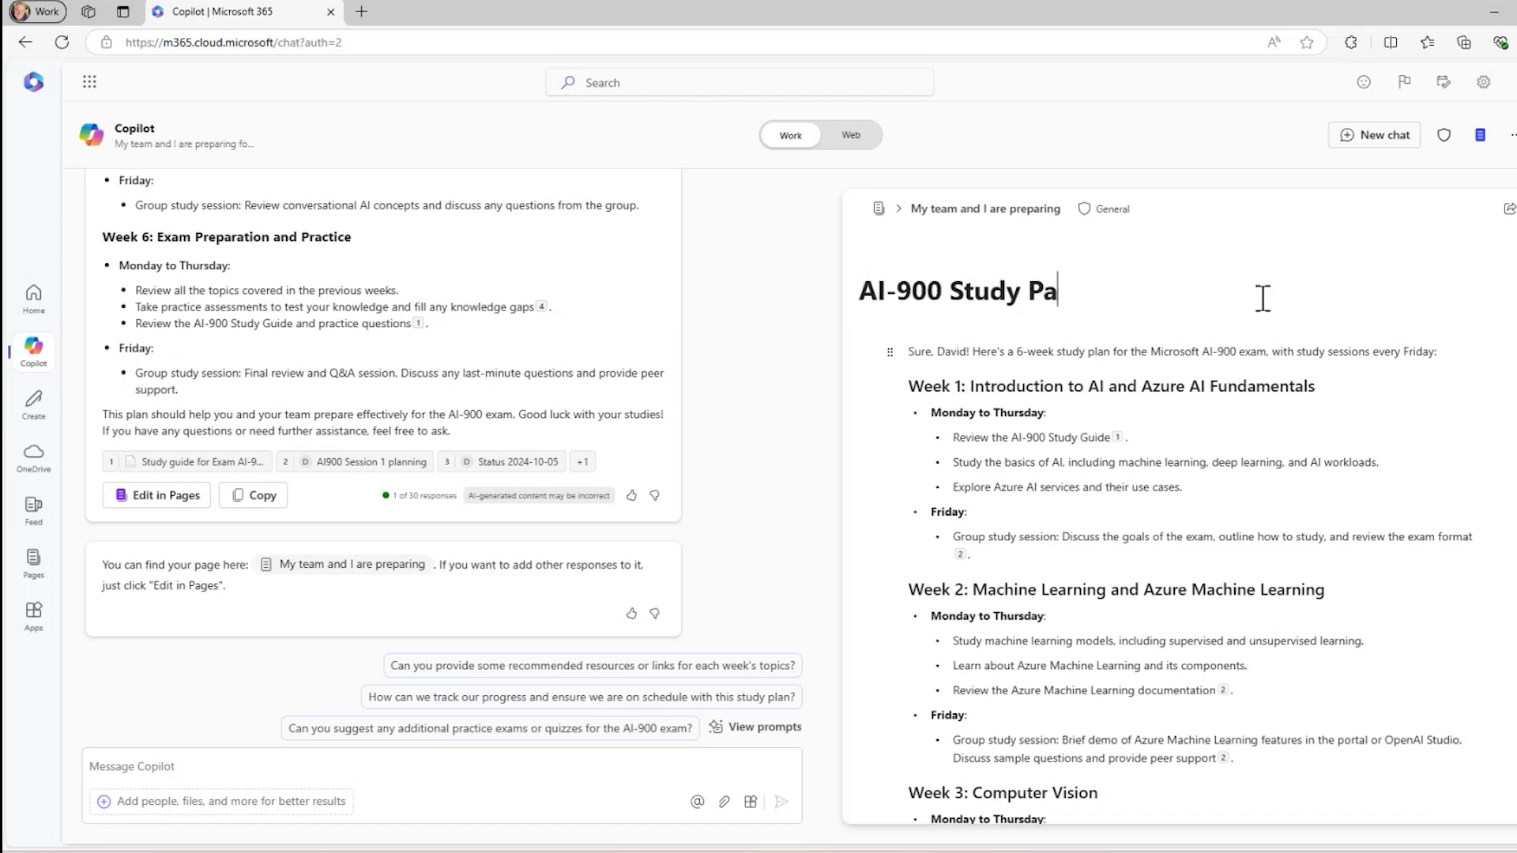
key(BackSpace)
text(lan)
drag(1438, 352, 890, 342)
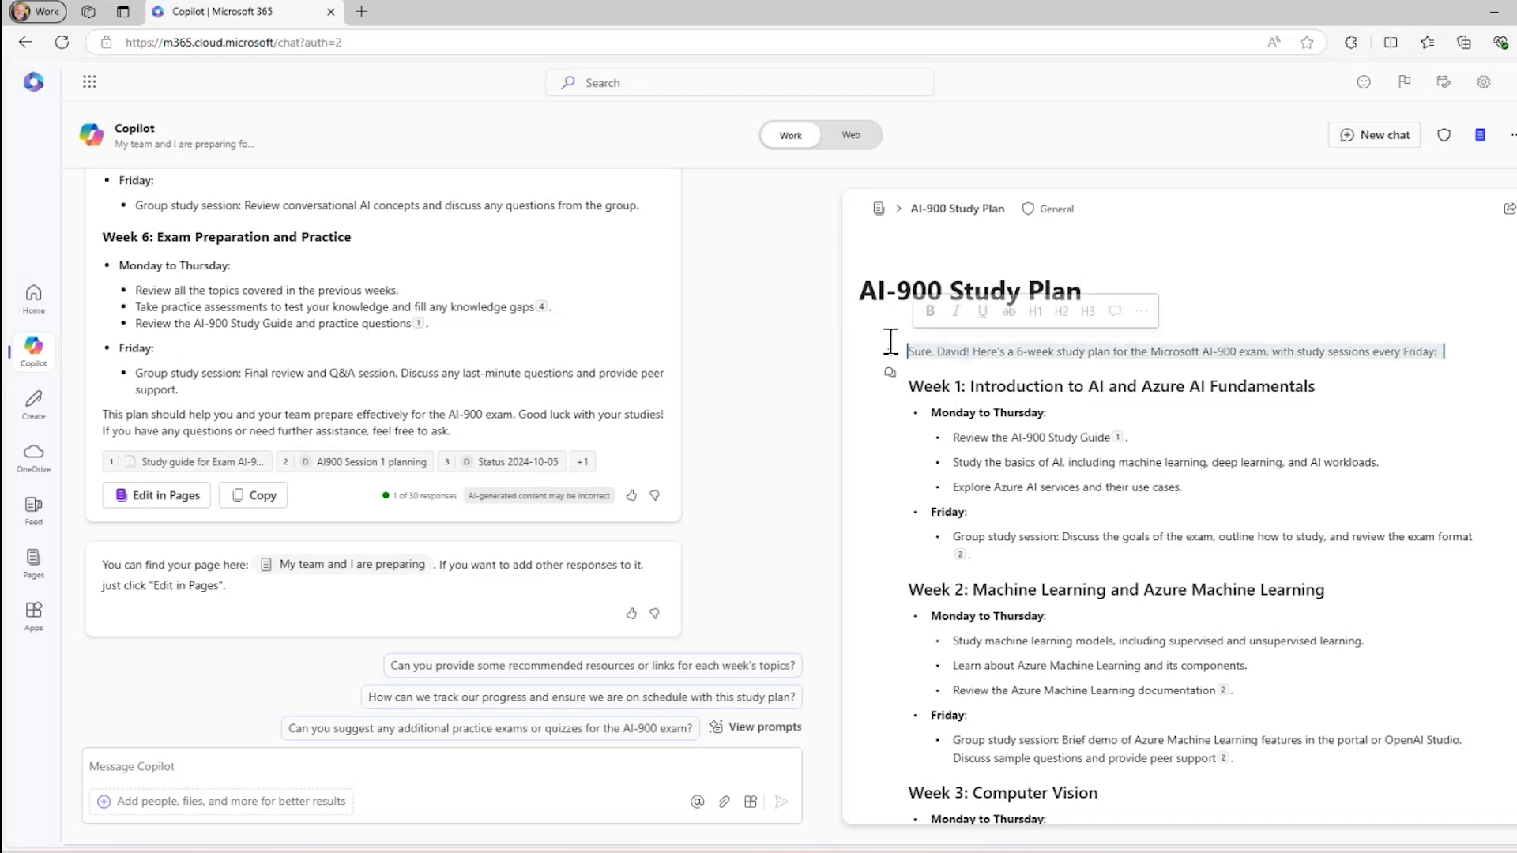
key(Delete)
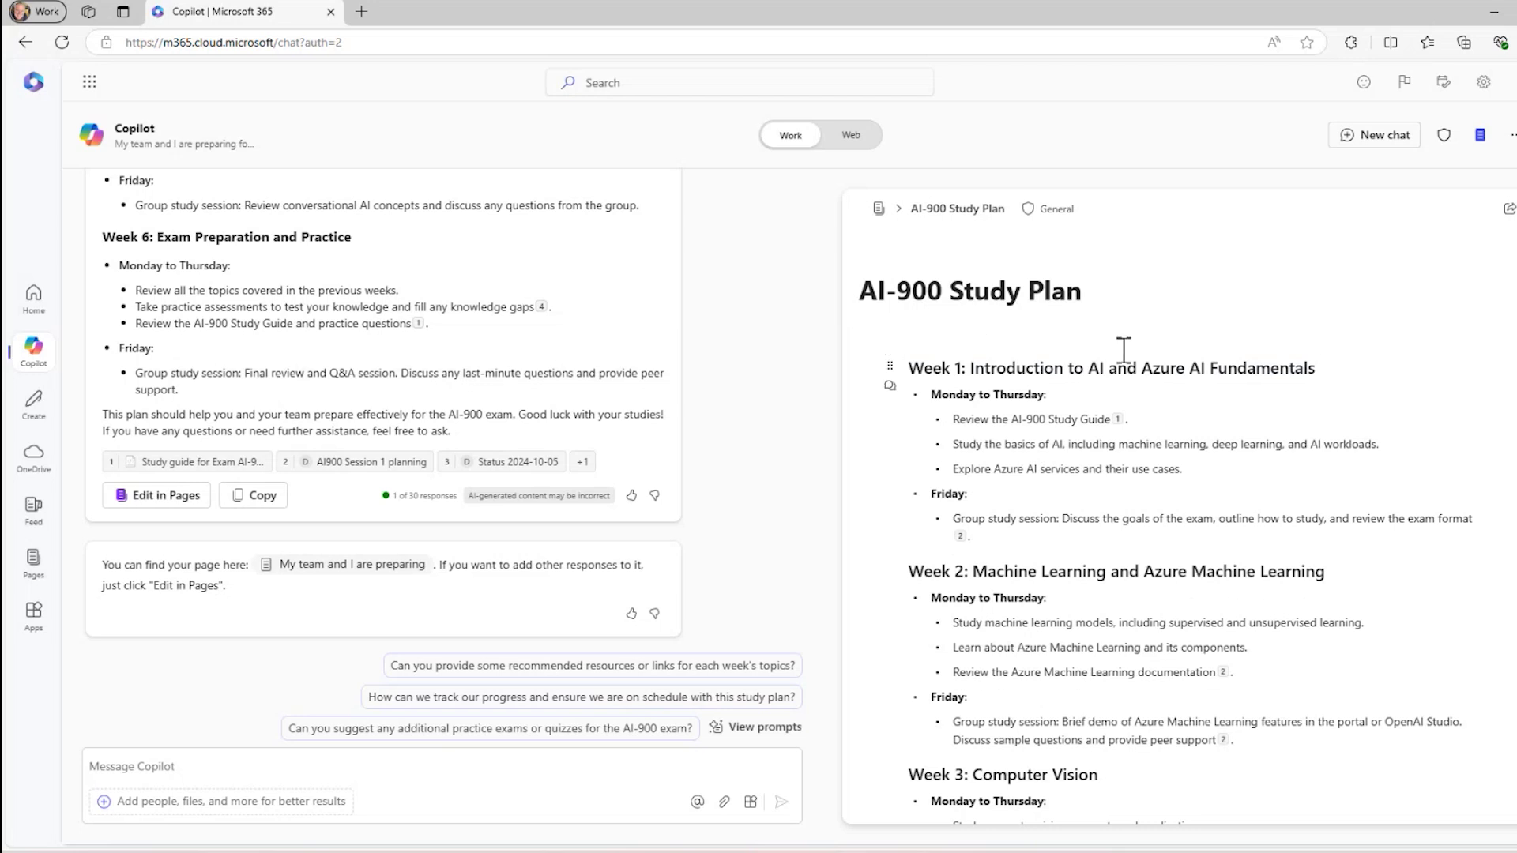
Create a Page link for the AI-900 Study Plan and copy it
click(1509, 211)
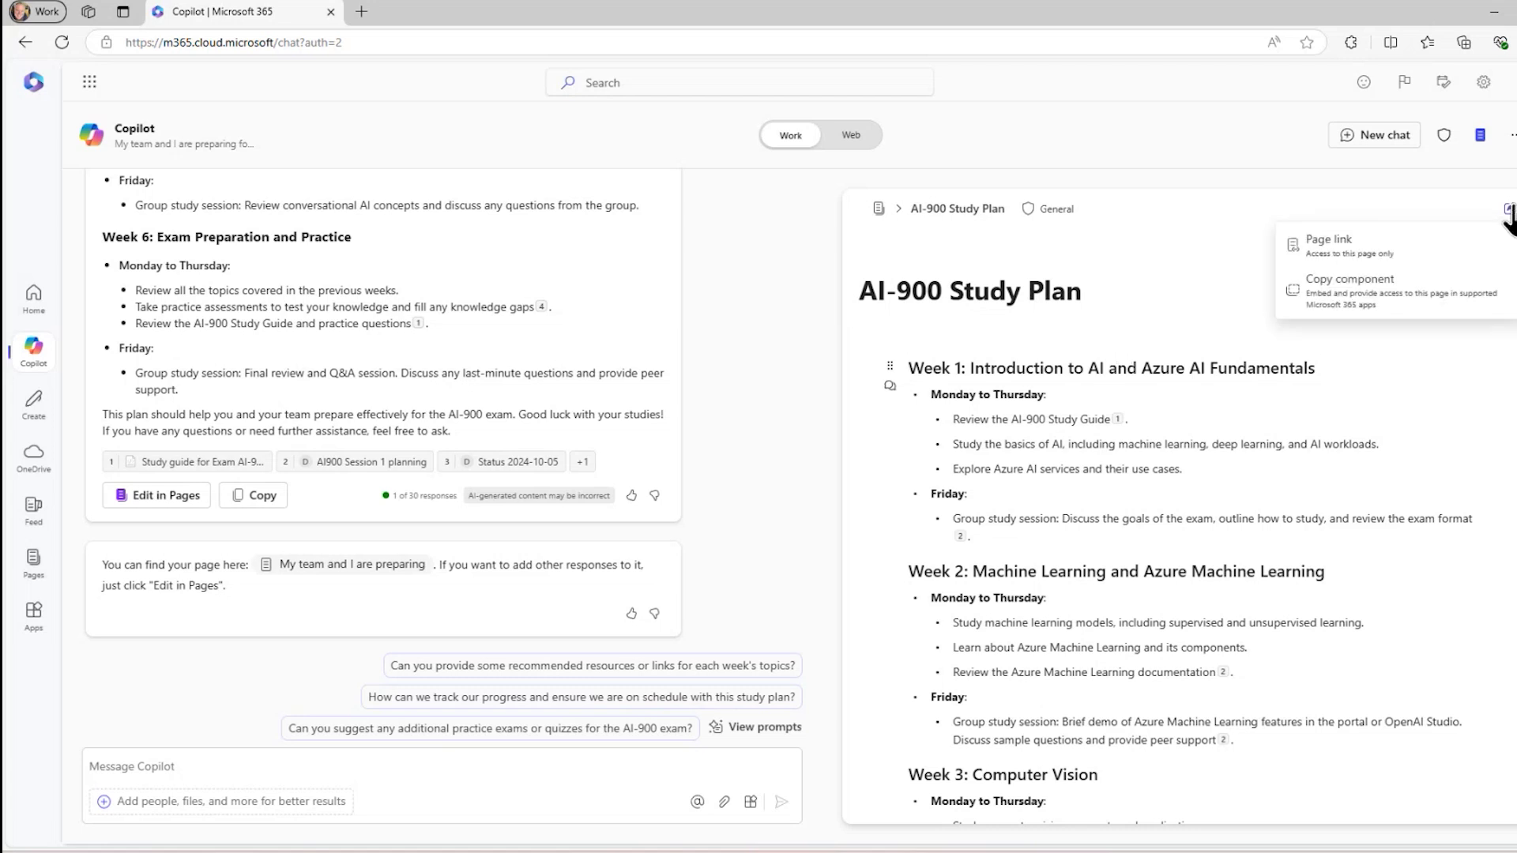
click(1343, 252)
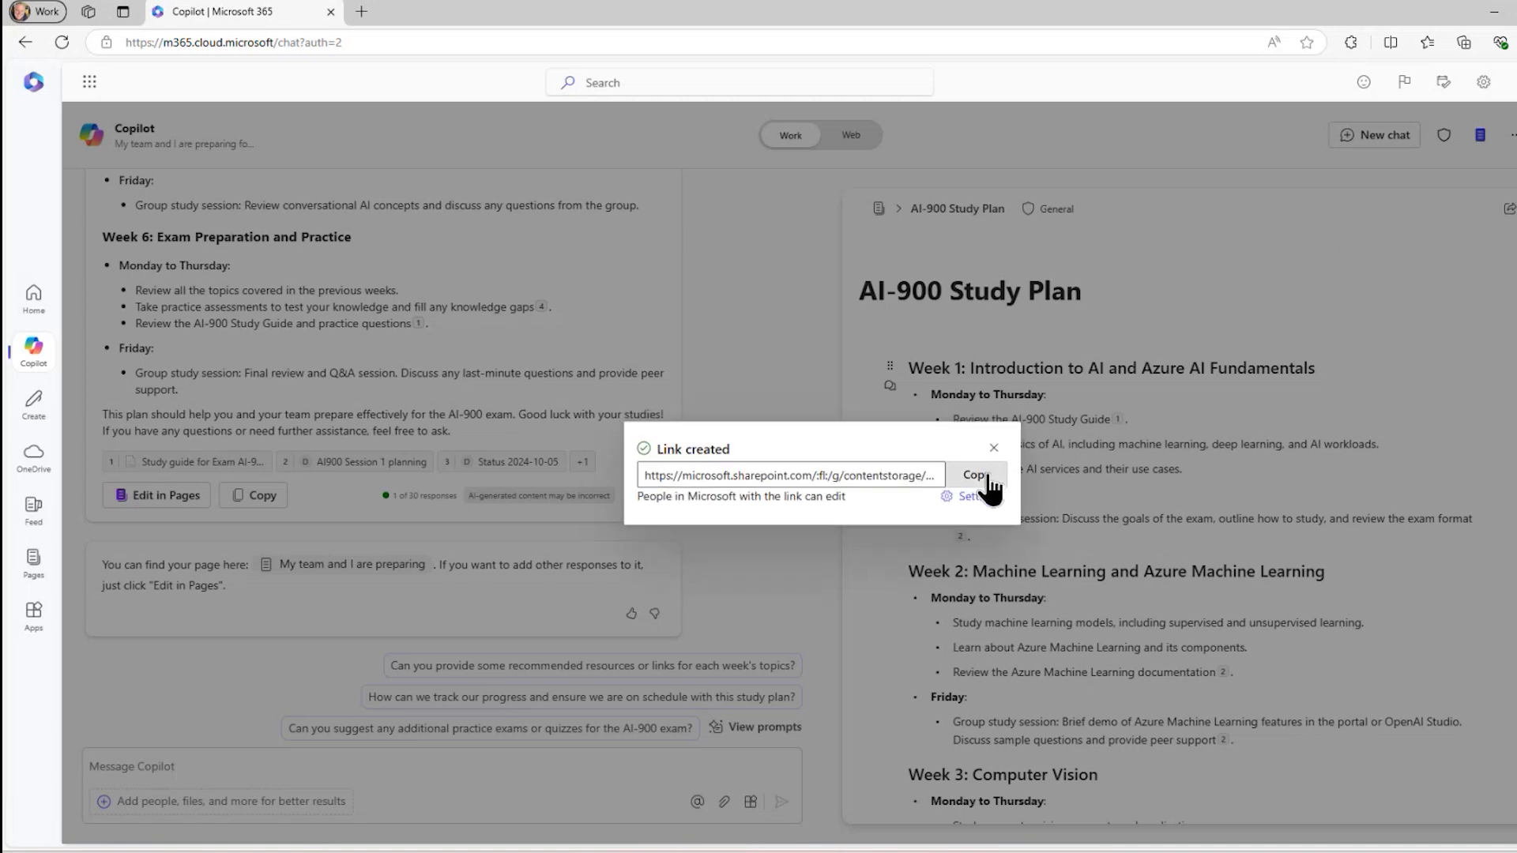
click(982, 476)
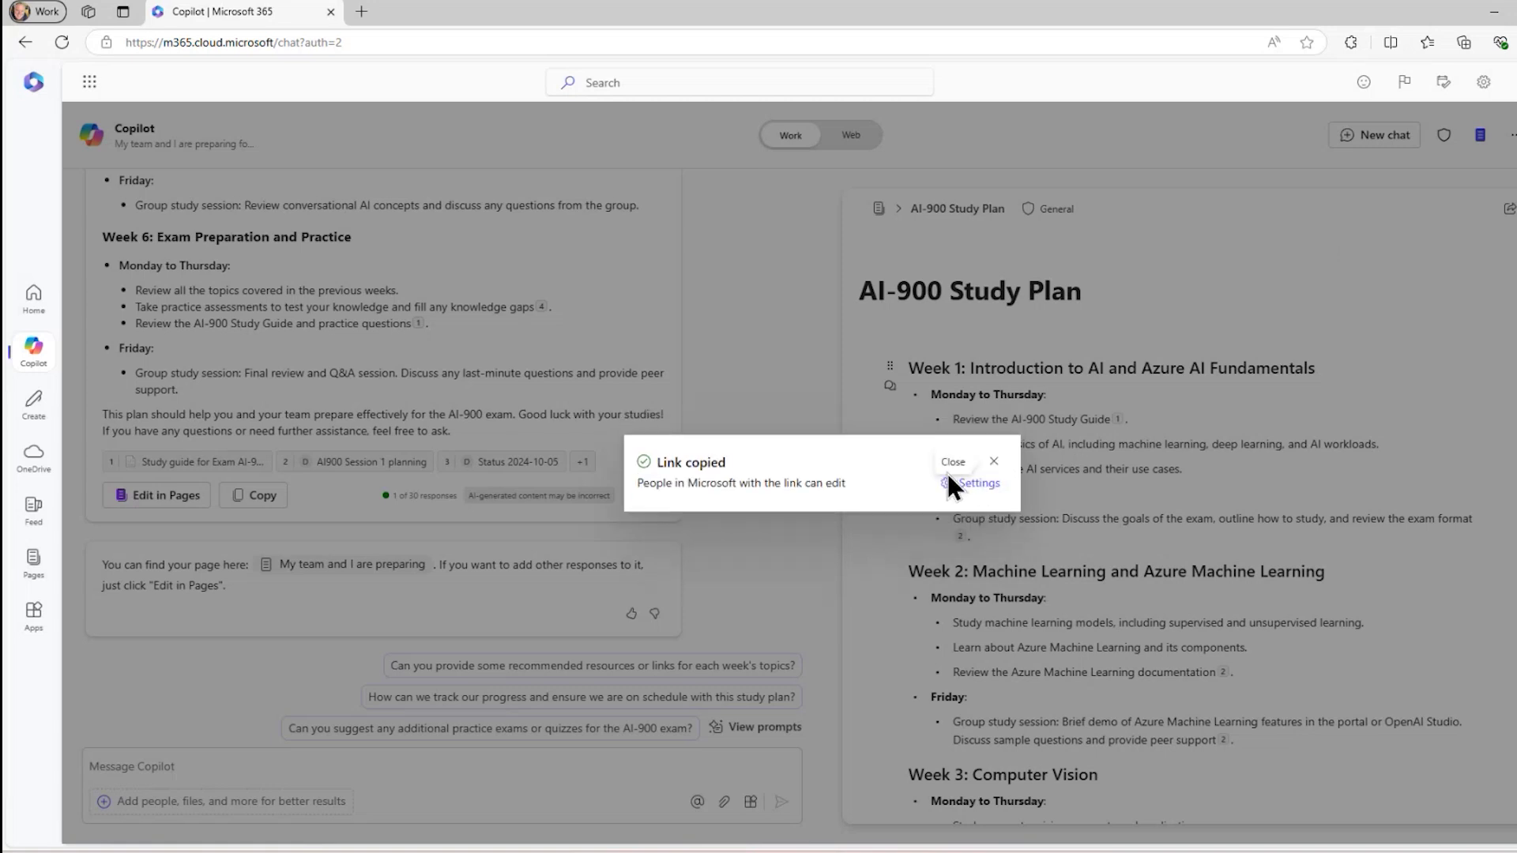
click(995, 462)
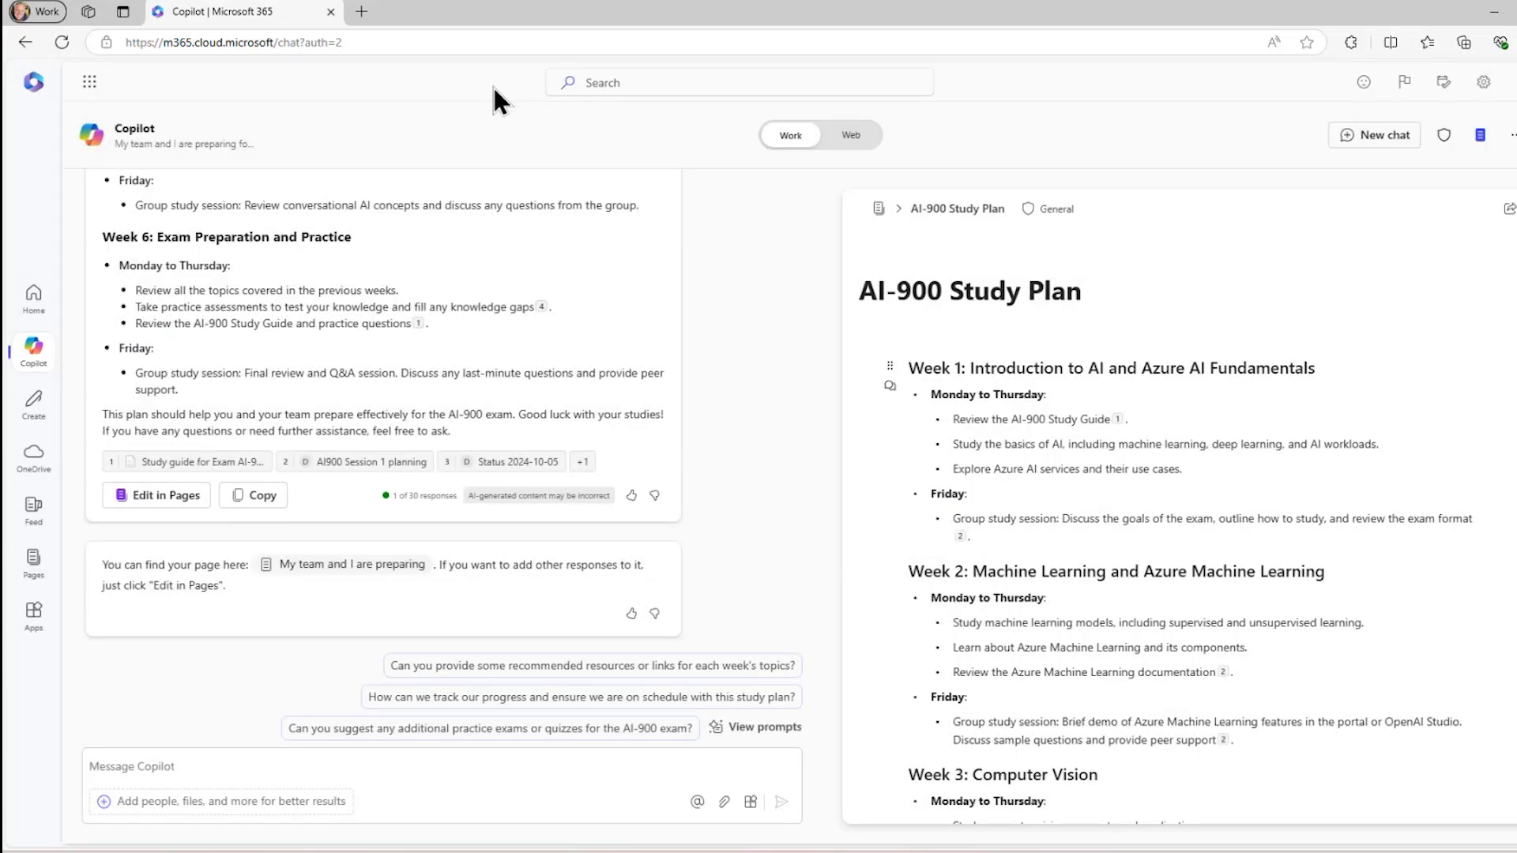
Open the copied page link in a new Loop tab and append '!!!' to the Week 1 heading
click(362, 11)
key(ctrl+v)
key(Return)
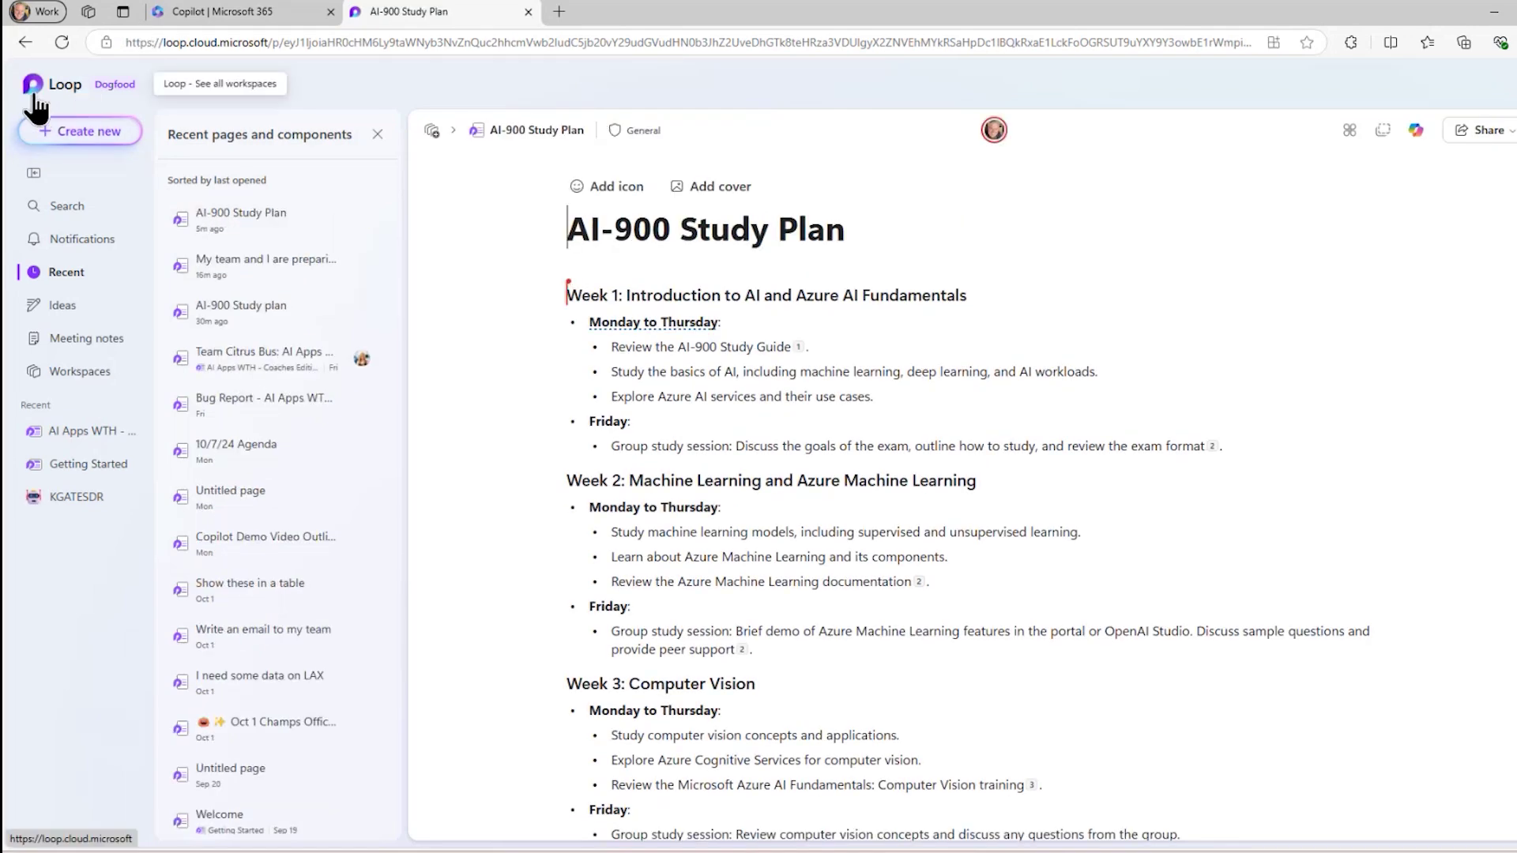
click(999, 298)
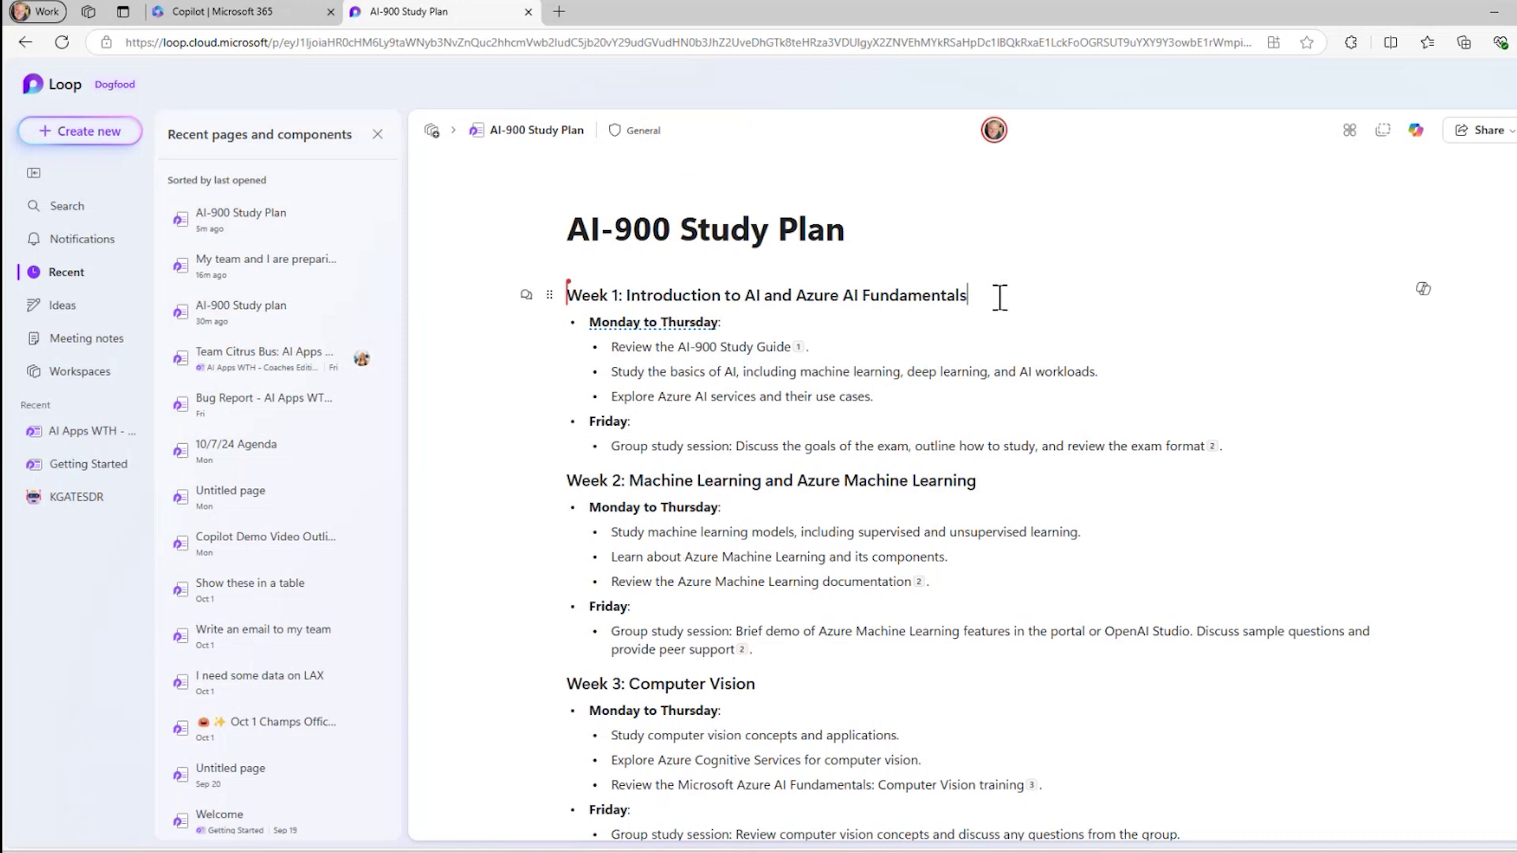
text(!!!)
click(275, 12)
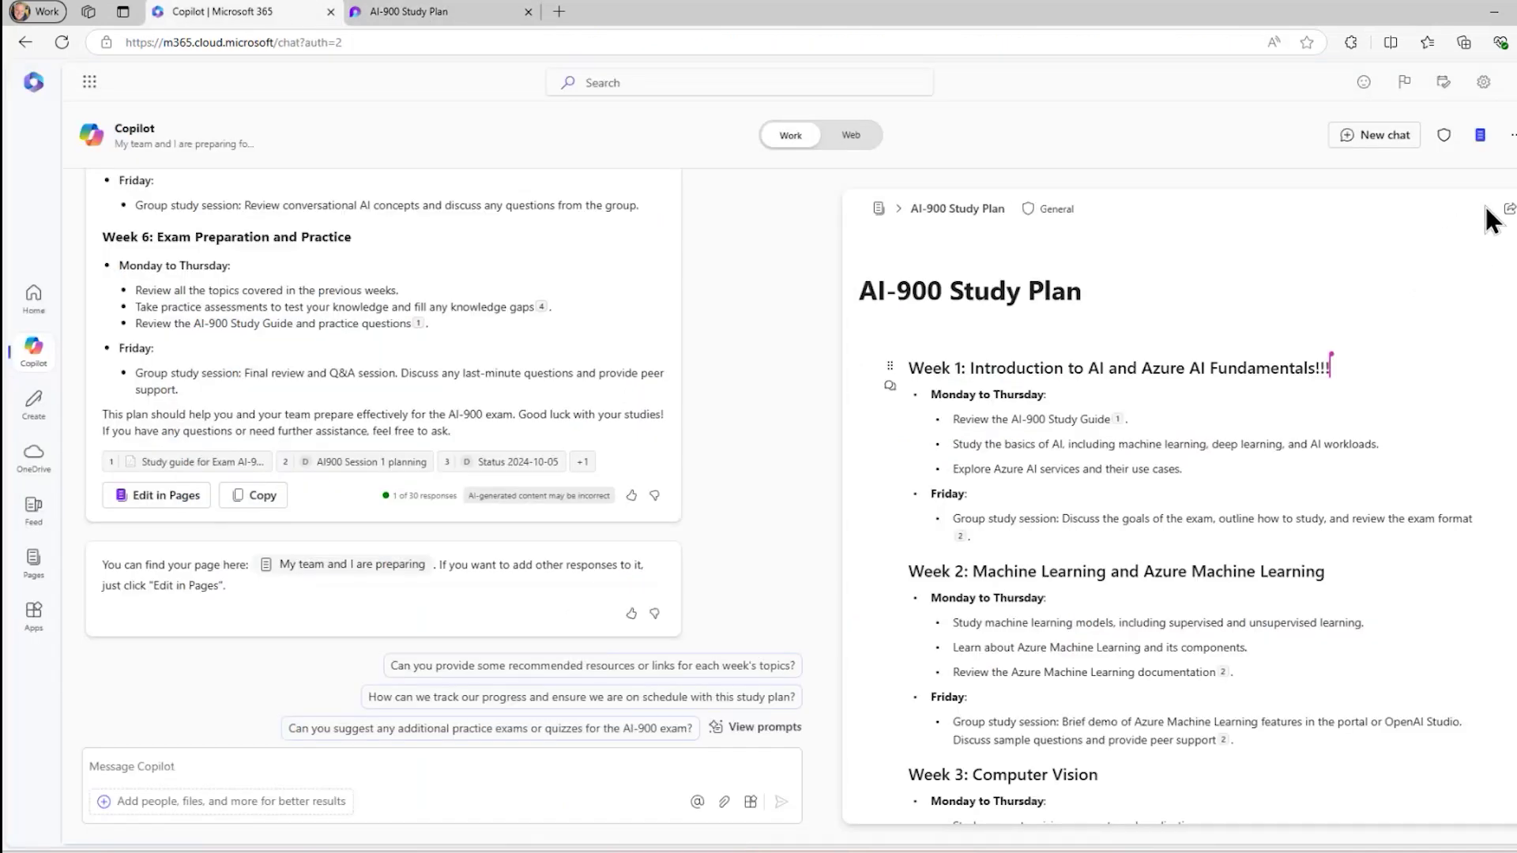
Copy a Copy component link for the AI-900 Study Plan page
click(1508, 212)
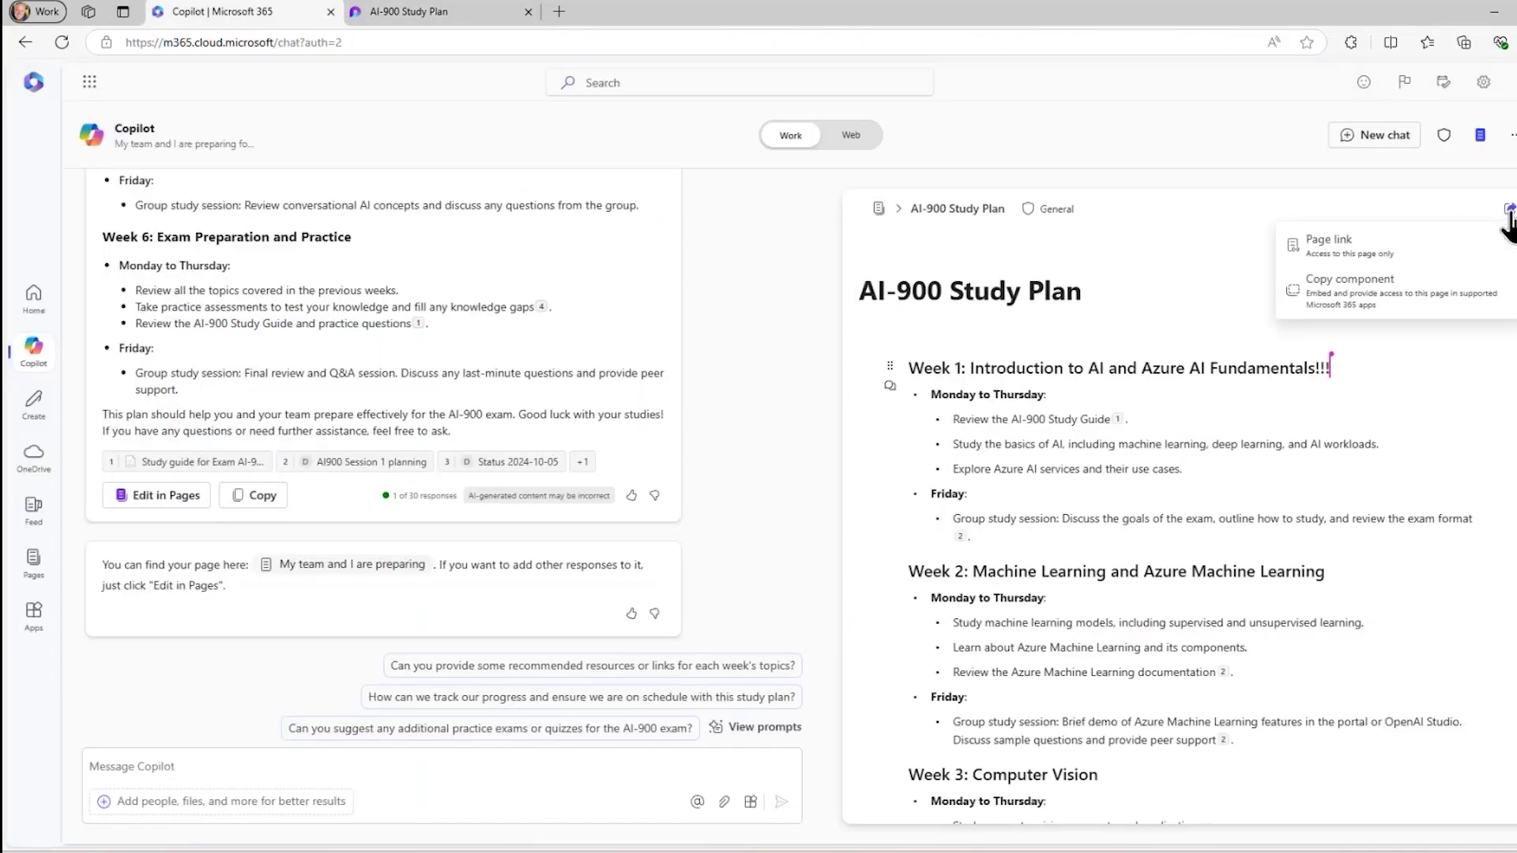
click(1373, 311)
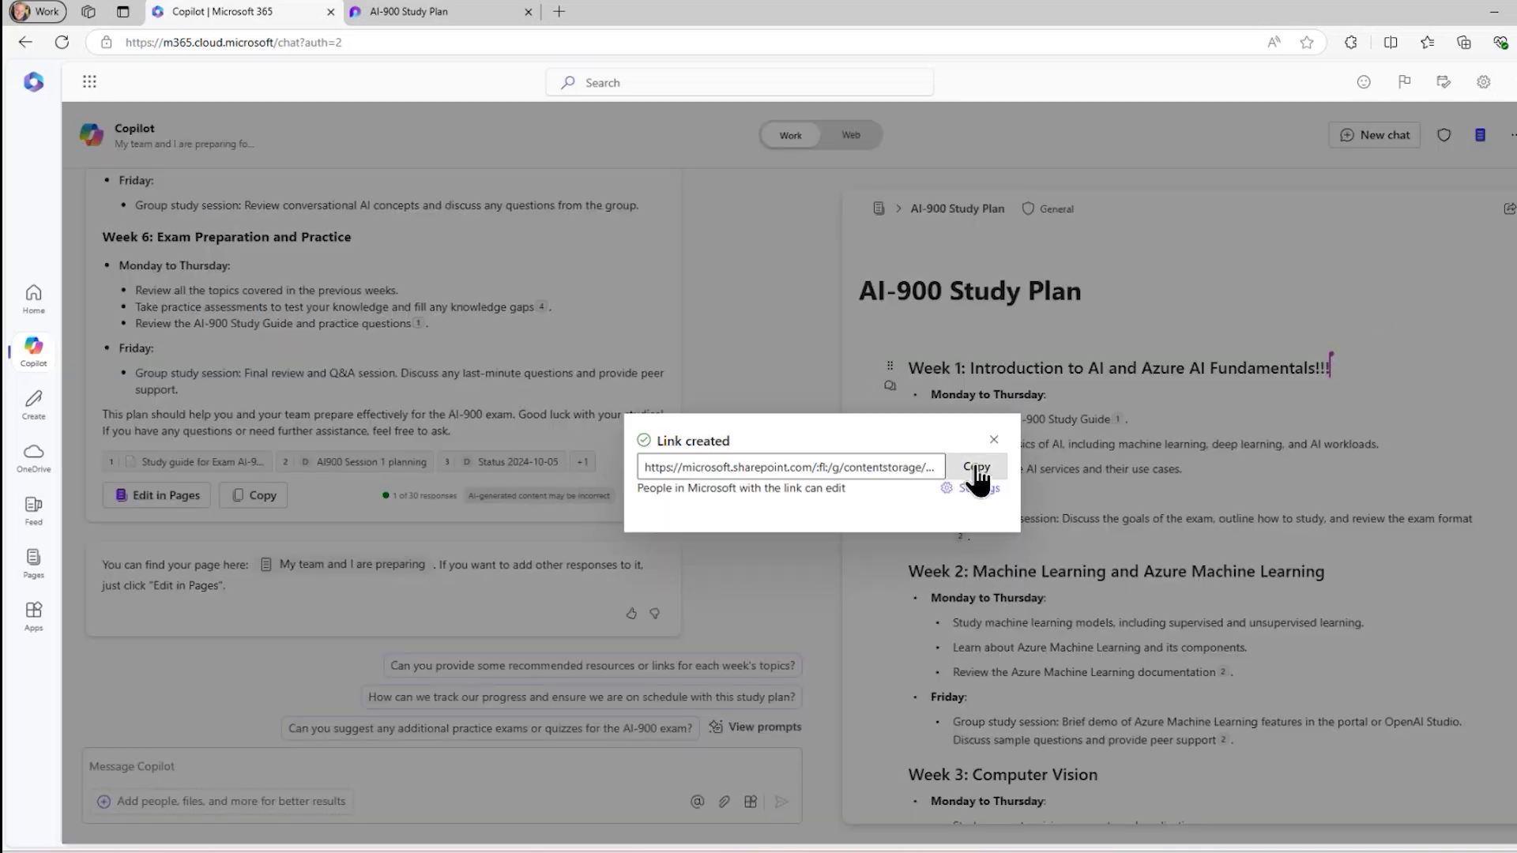
click(977, 470)
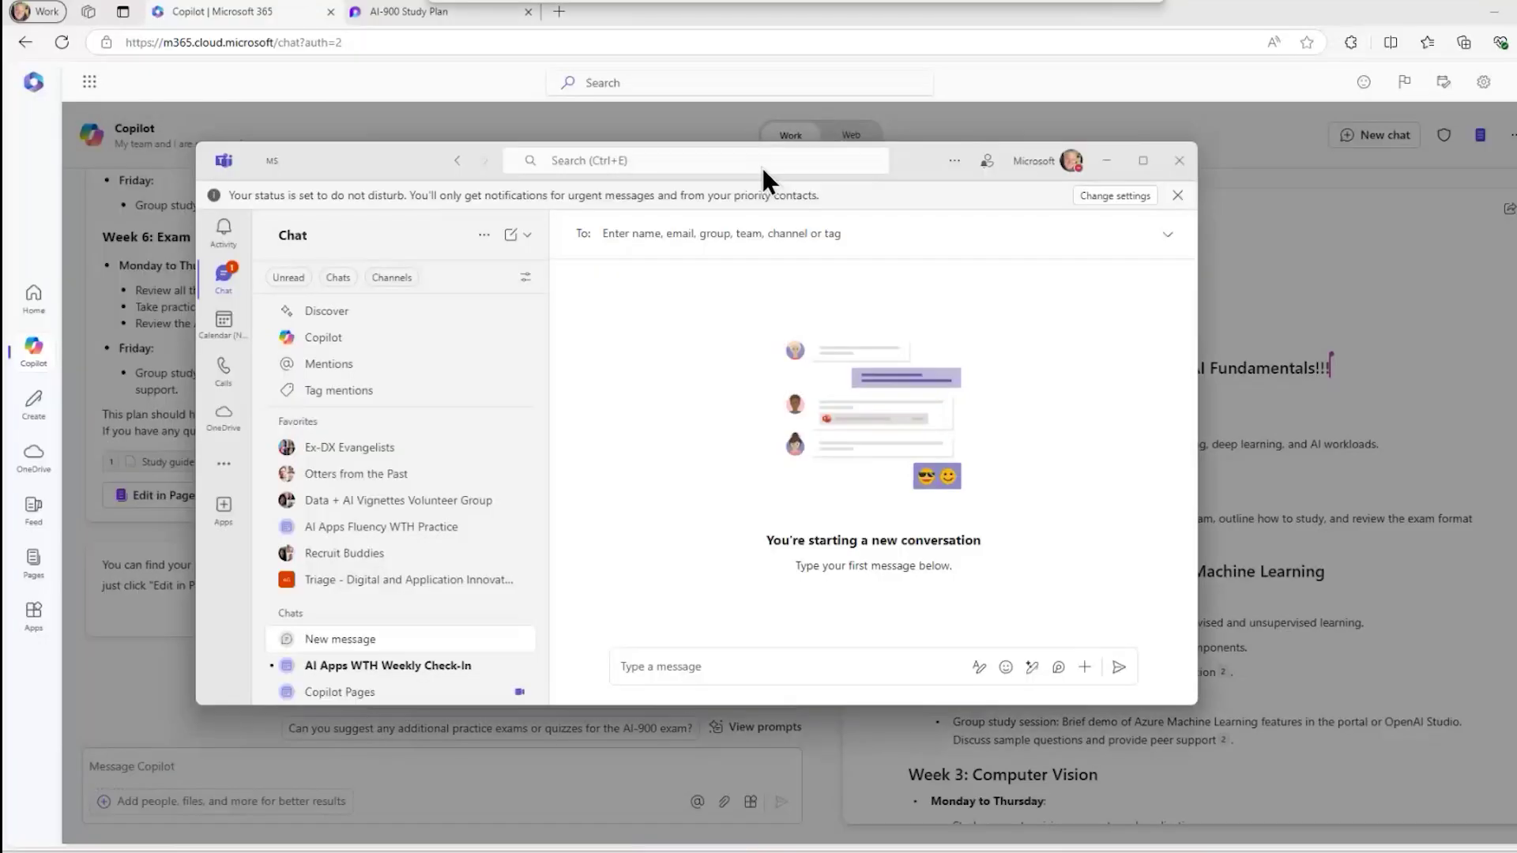
Paste the study plan component into a new Teams chat draft and snap Teams to the left half
drag(761, 165, 735, 1)
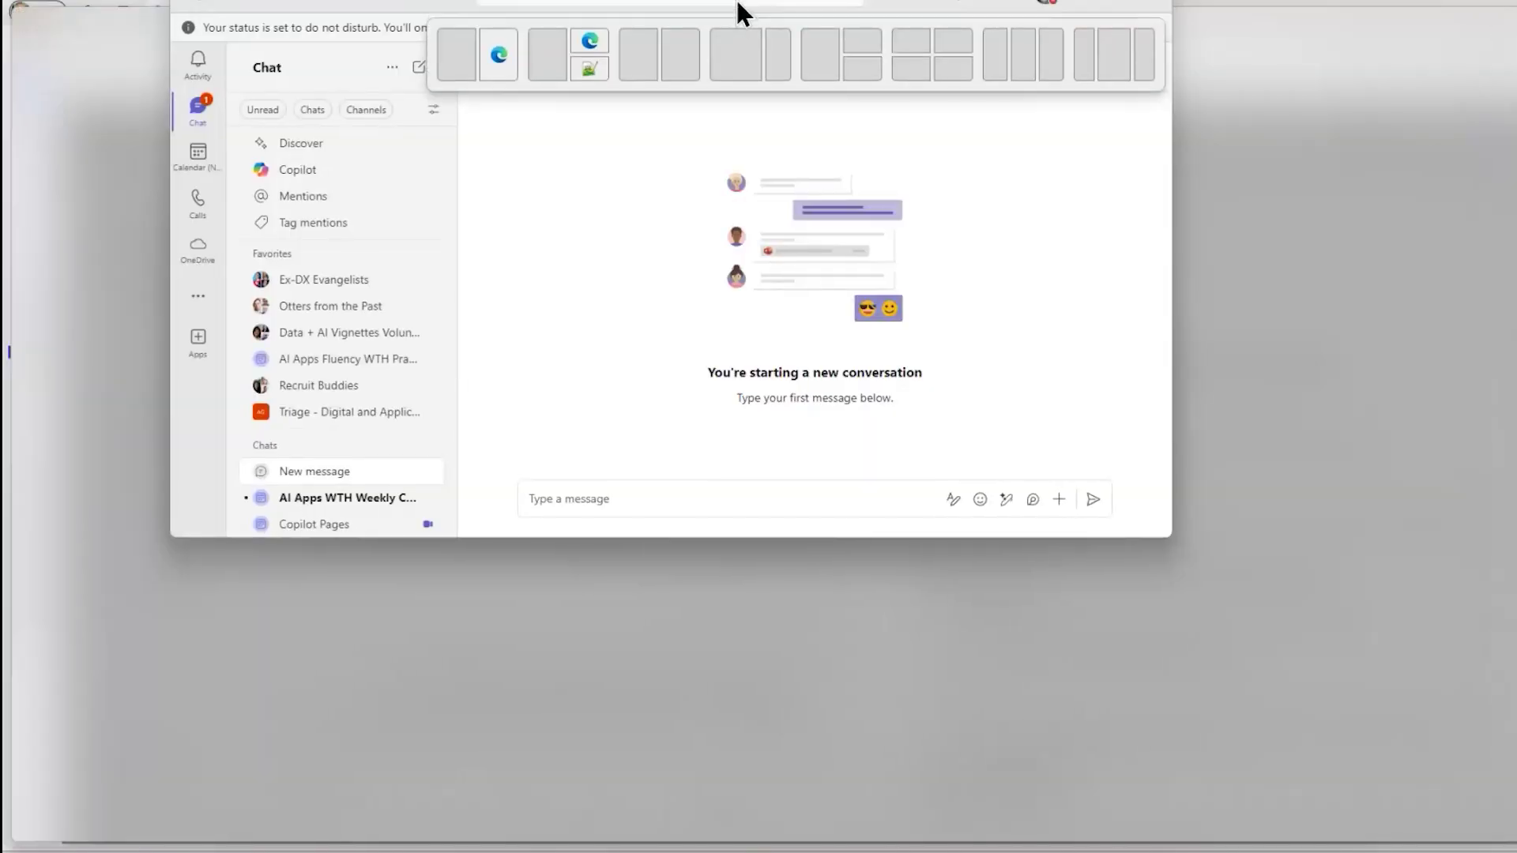
click(623, 810)
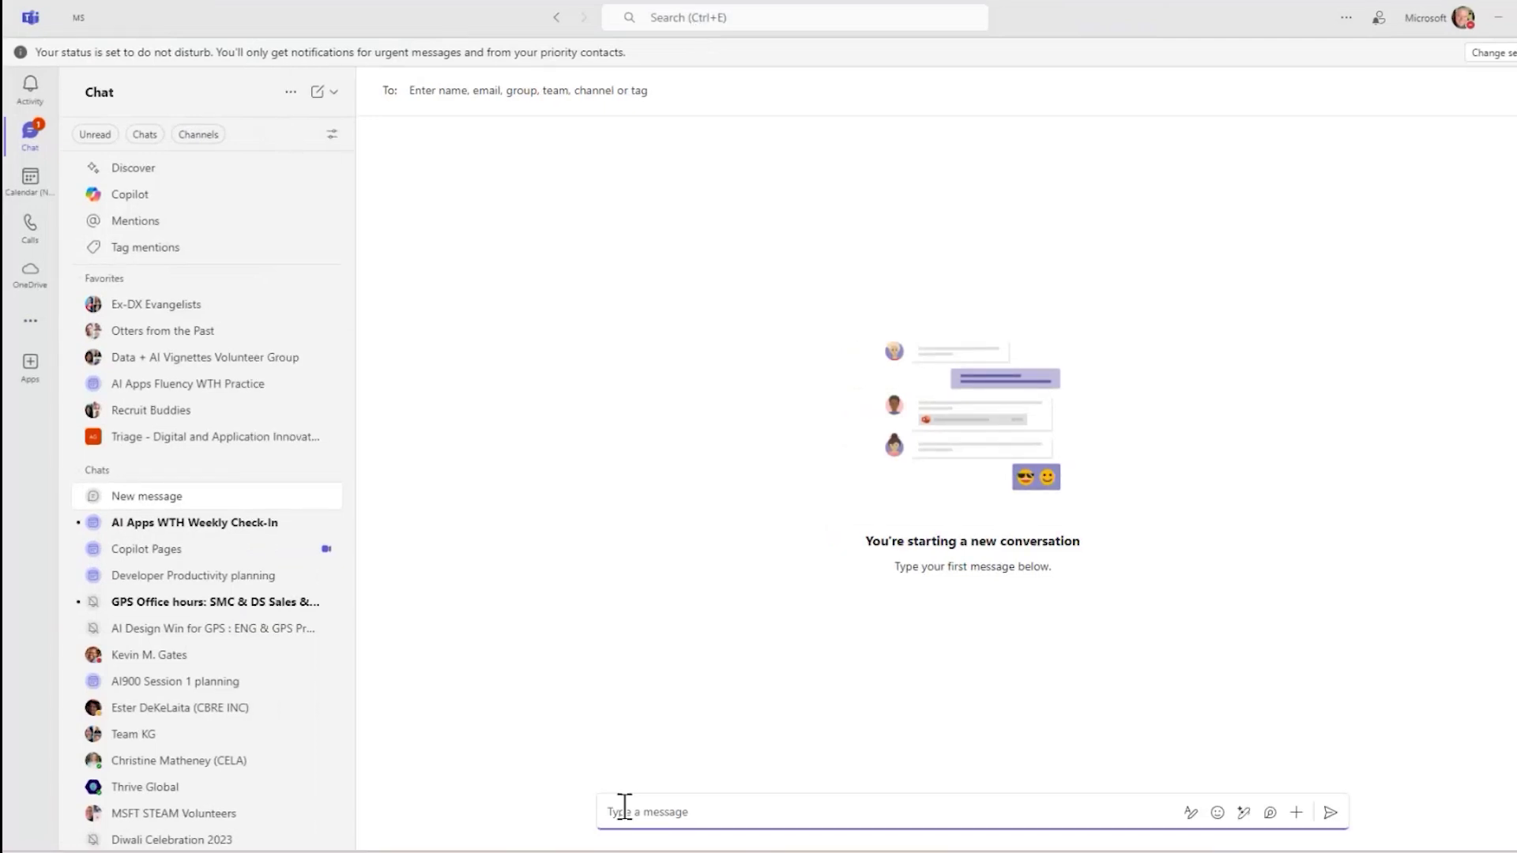
key(ctrl+v)
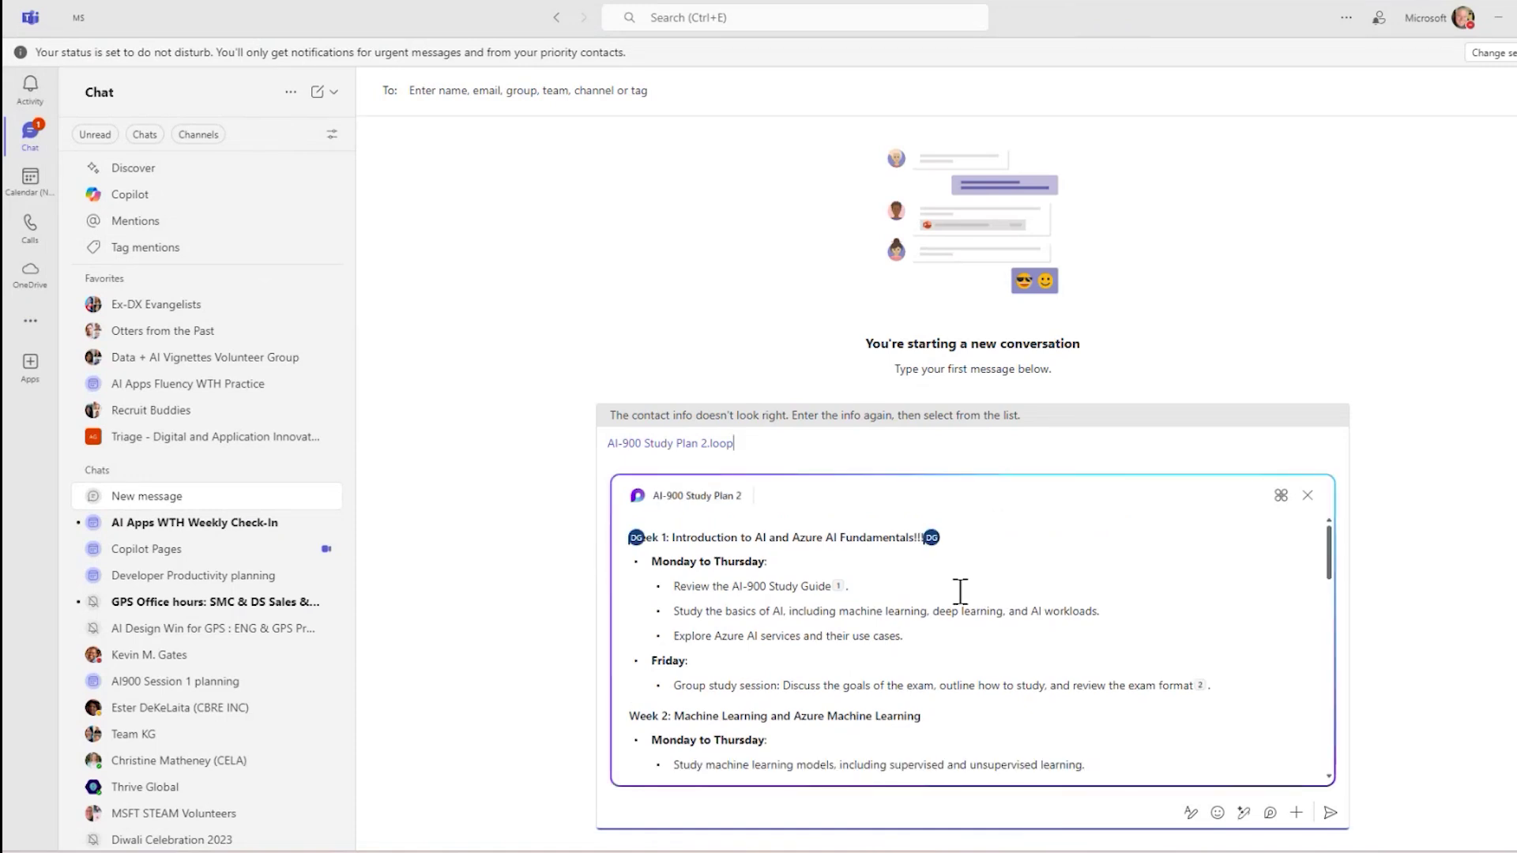
scroll(955, 588, down, 2)
scroll(954, 589, up, 1)
scroll(964, 622, up, 2)
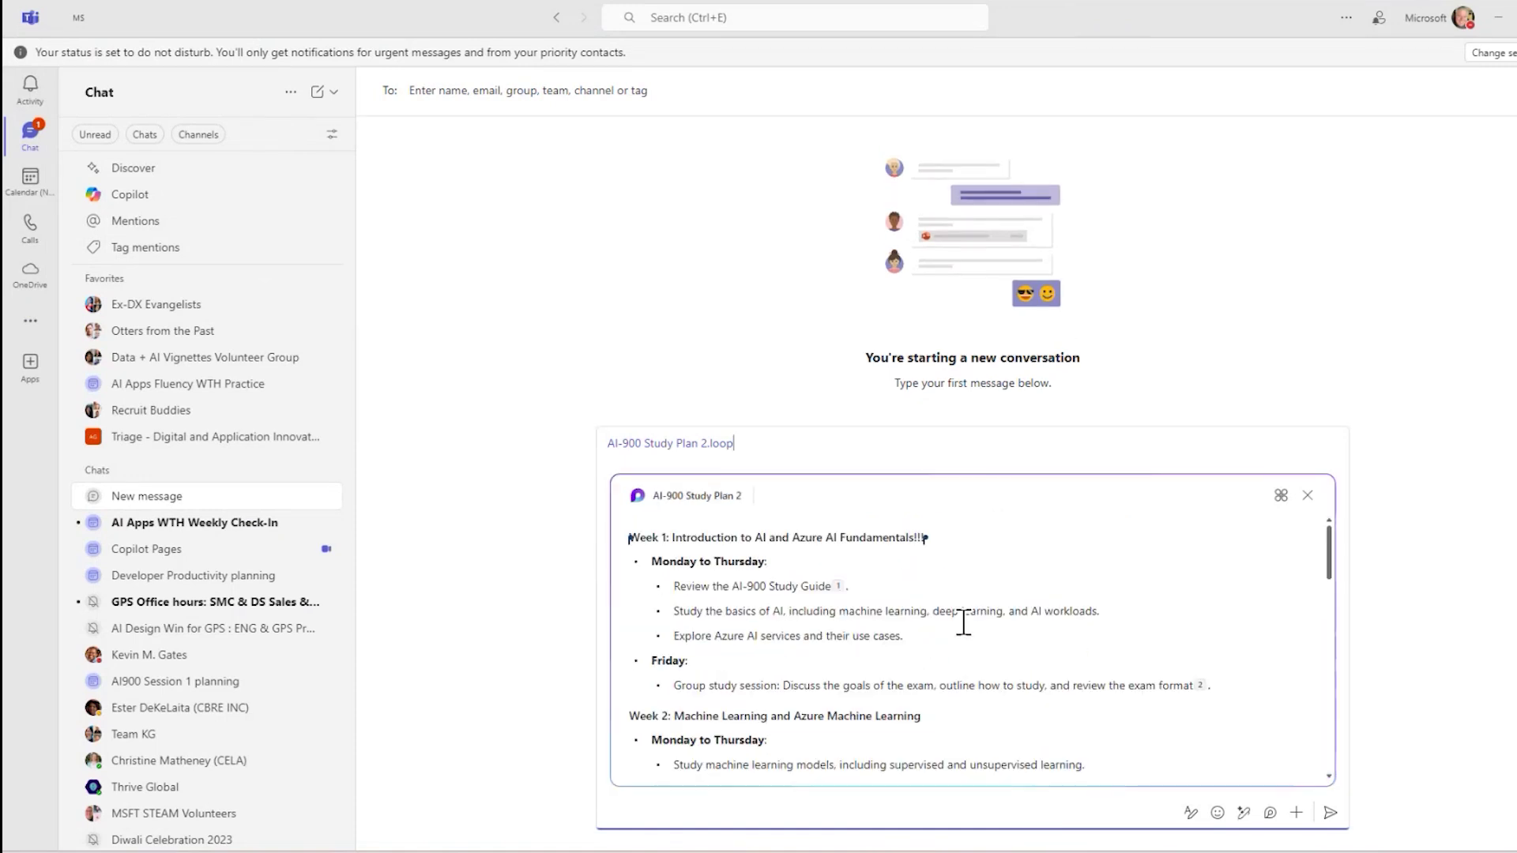
scroll(963, 622, down, 2)
scroll(962, 624, up, 2)
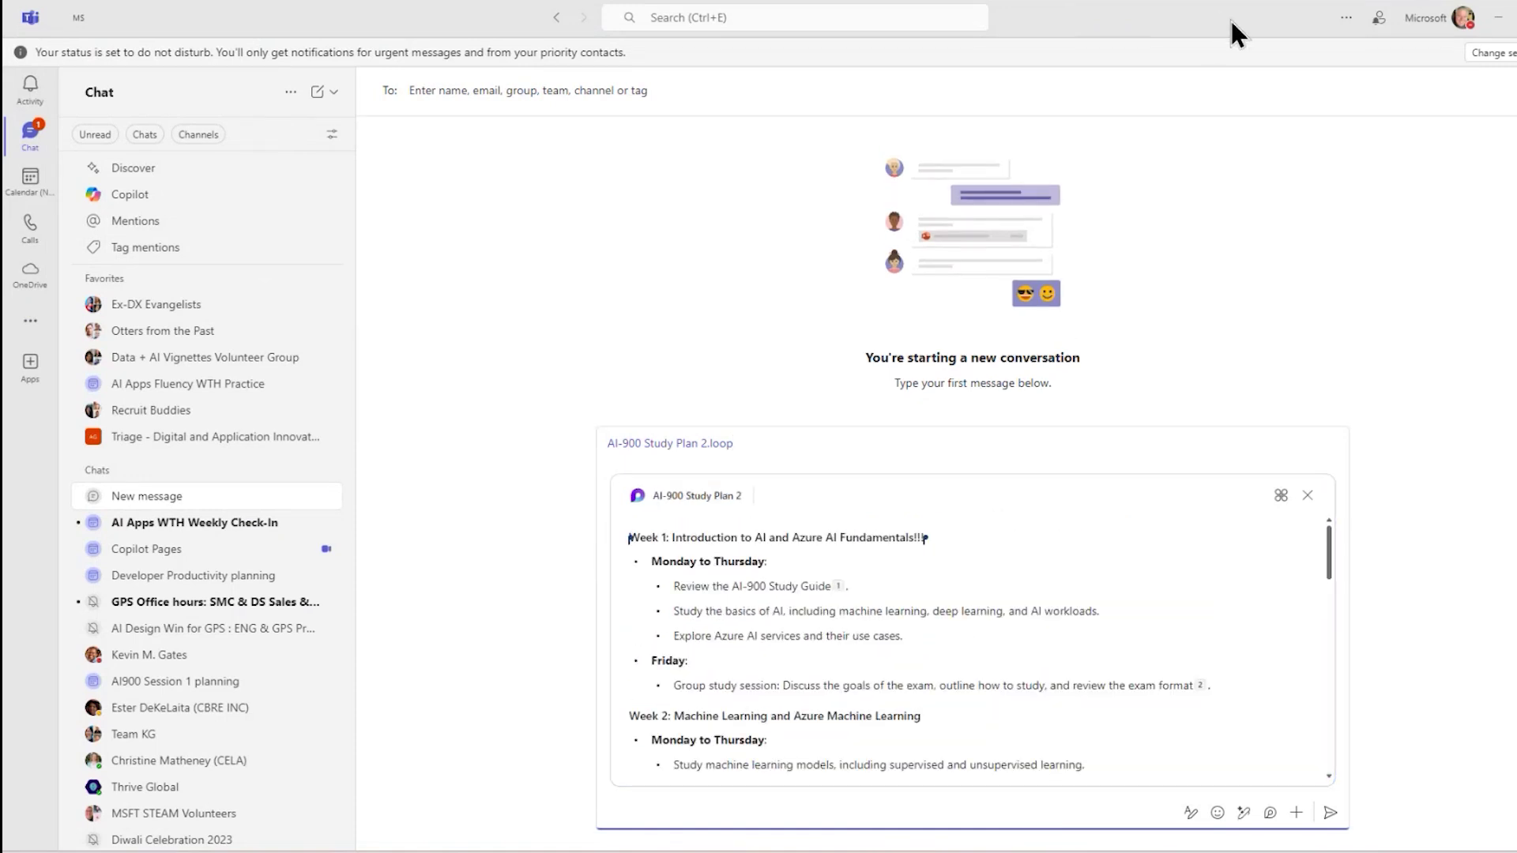
key(super+Left)
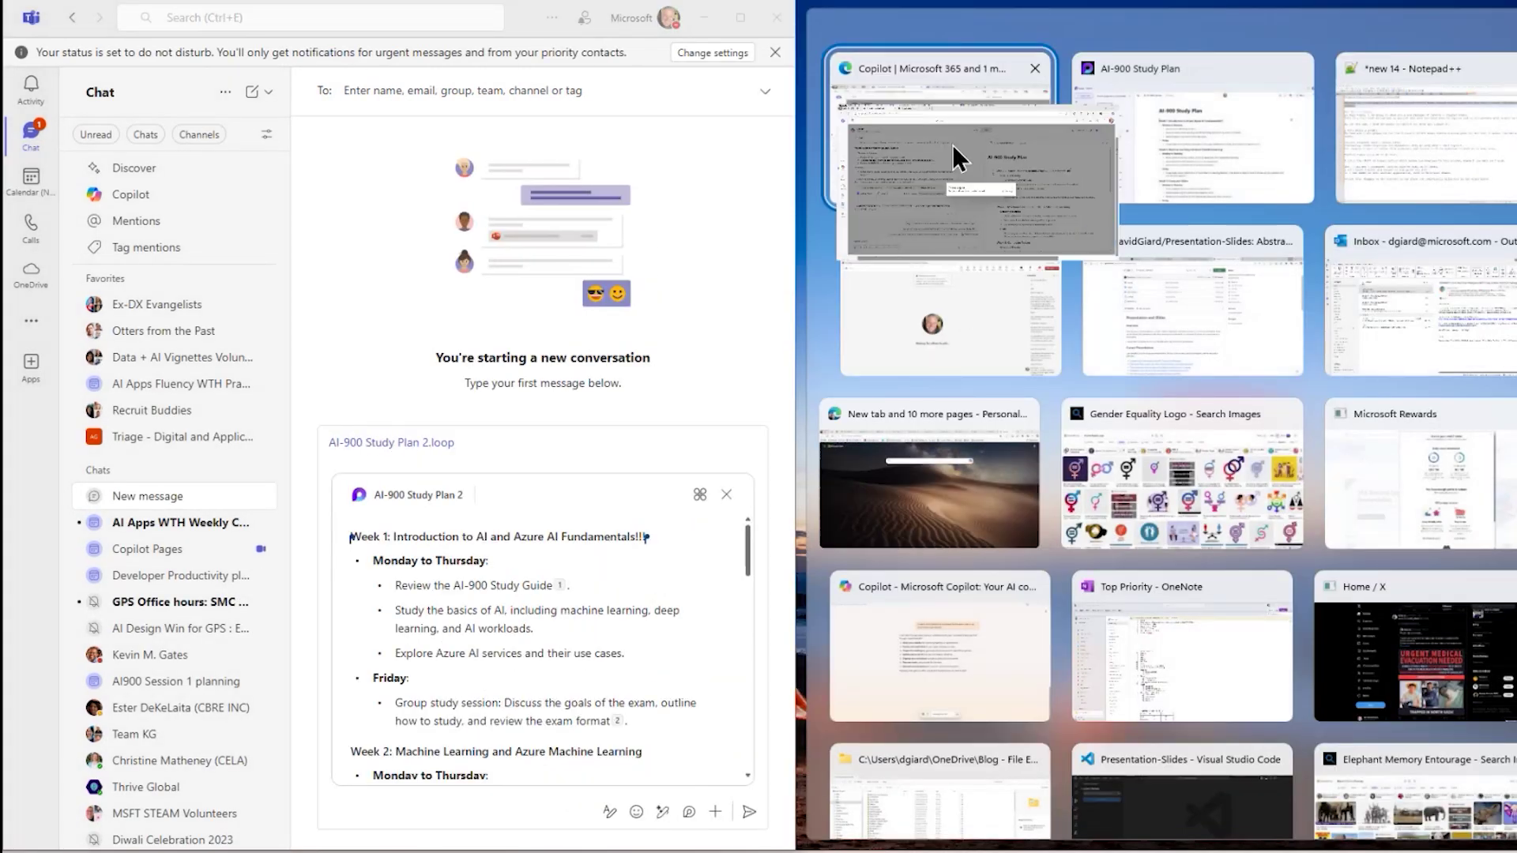
Snap the page right and add a 'bbbbb' bullet under Week 1's Monday to Thursday, editing it in Teams
click(952, 144)
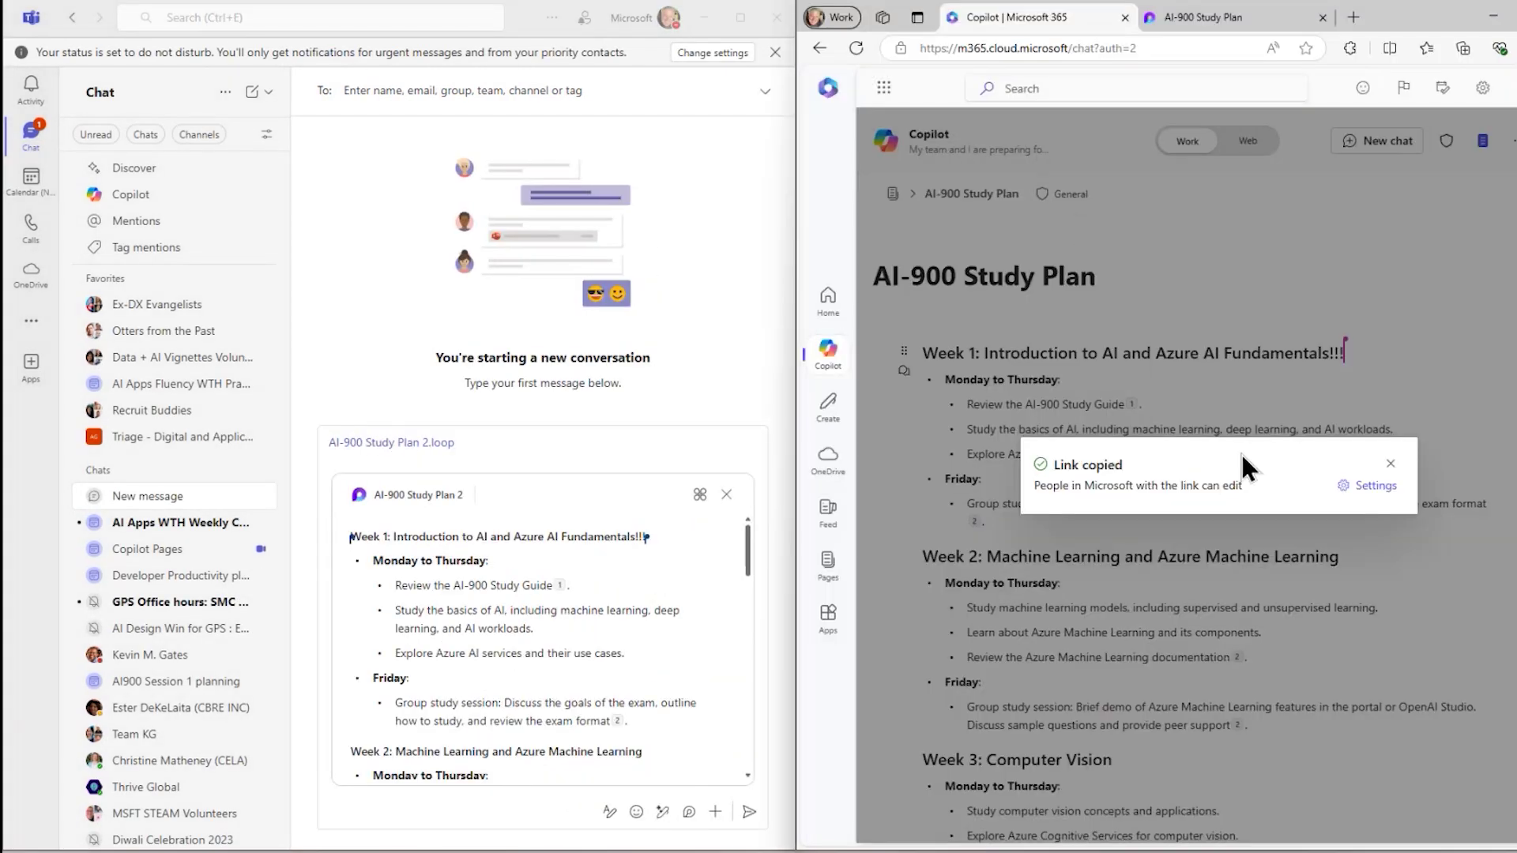
click(1391, 465)
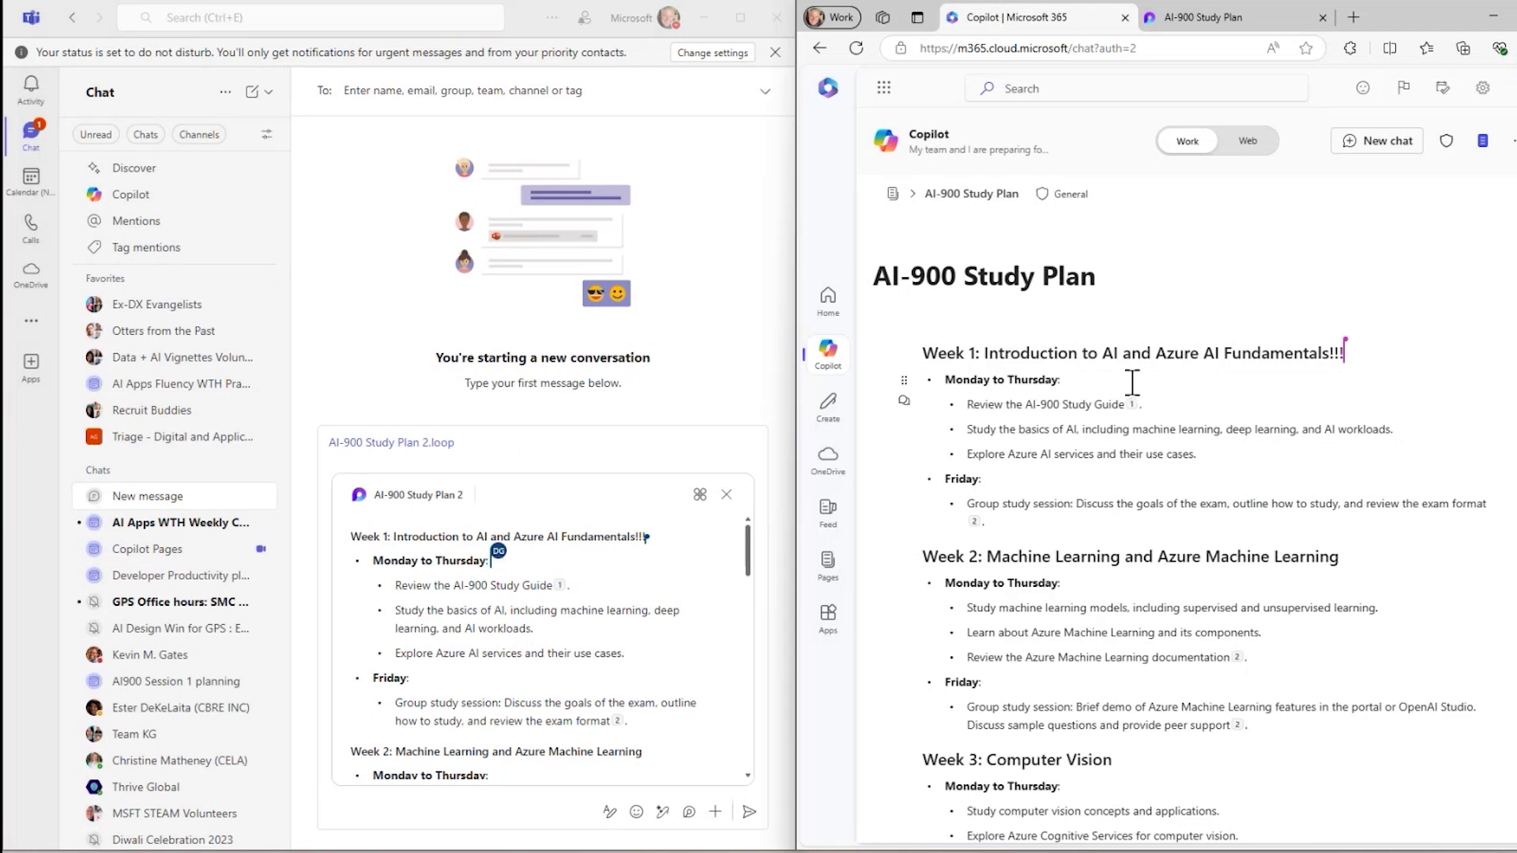
key(Return)
text(aaaa)
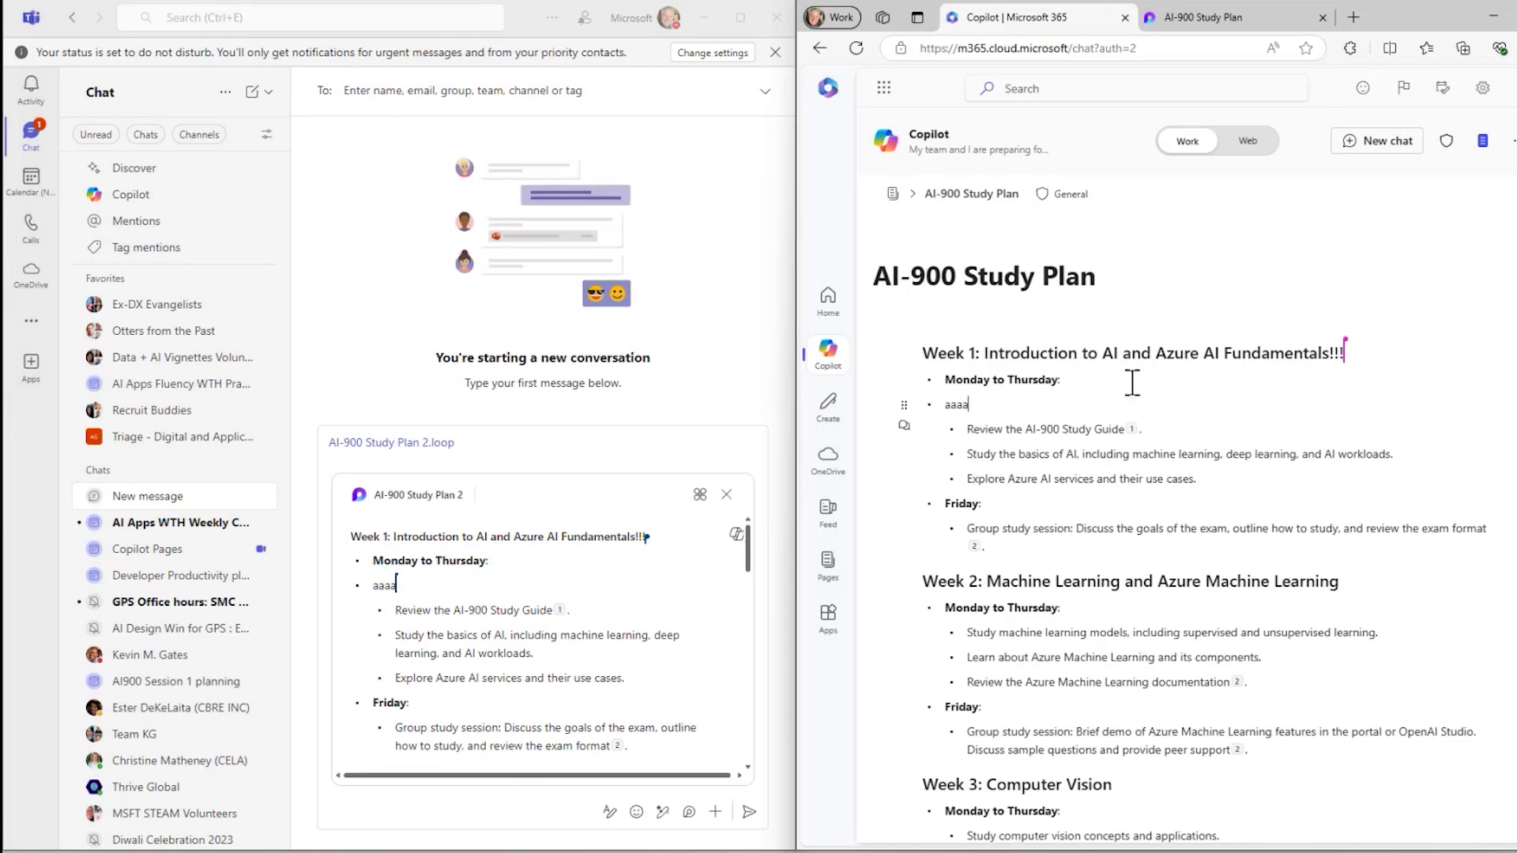
text(aaa)
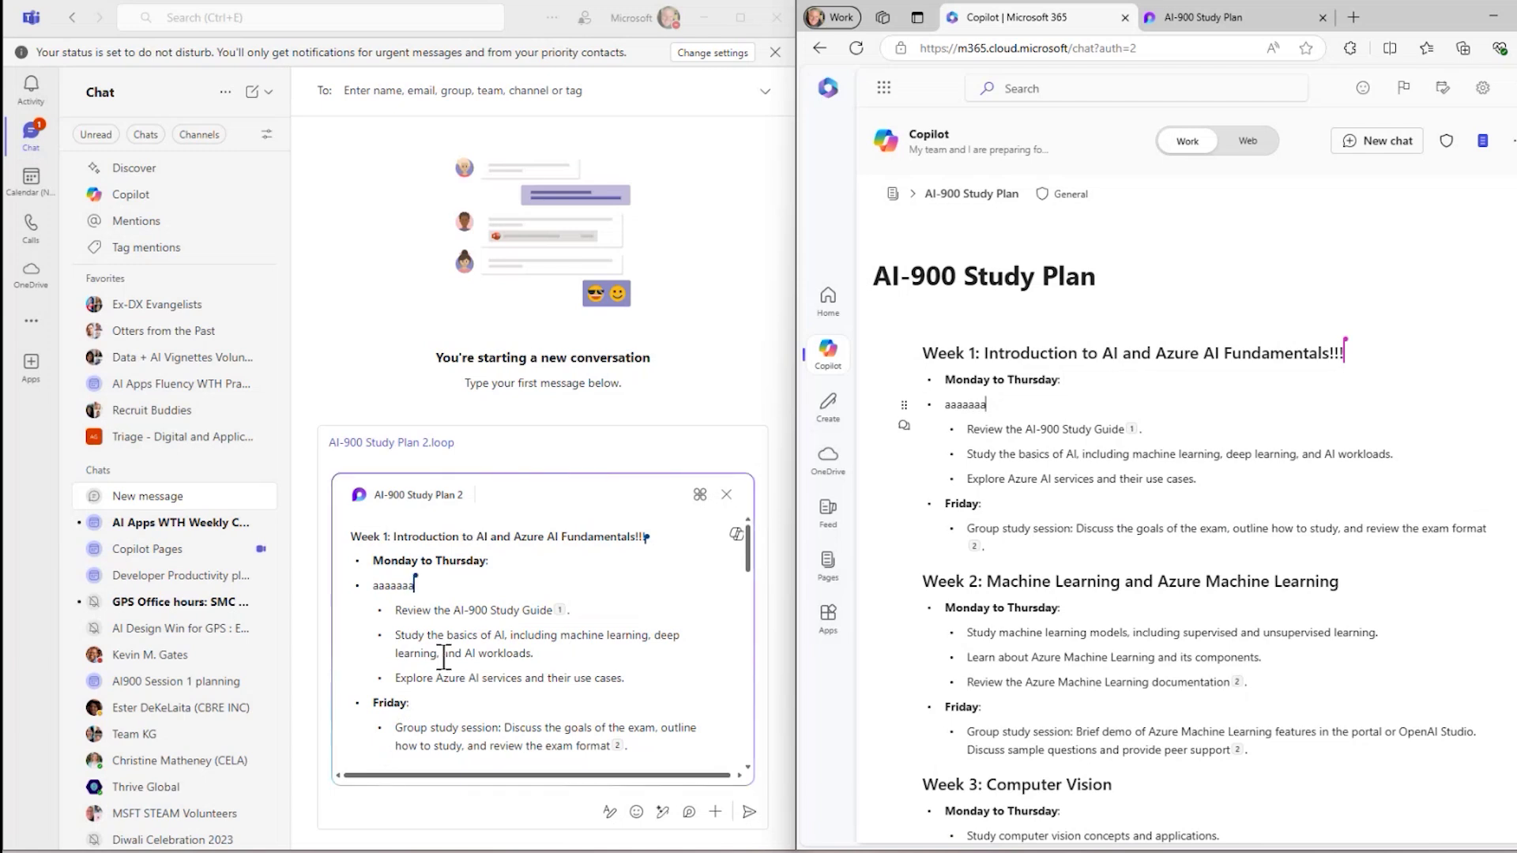
click(423, 607)
click(524, 585)
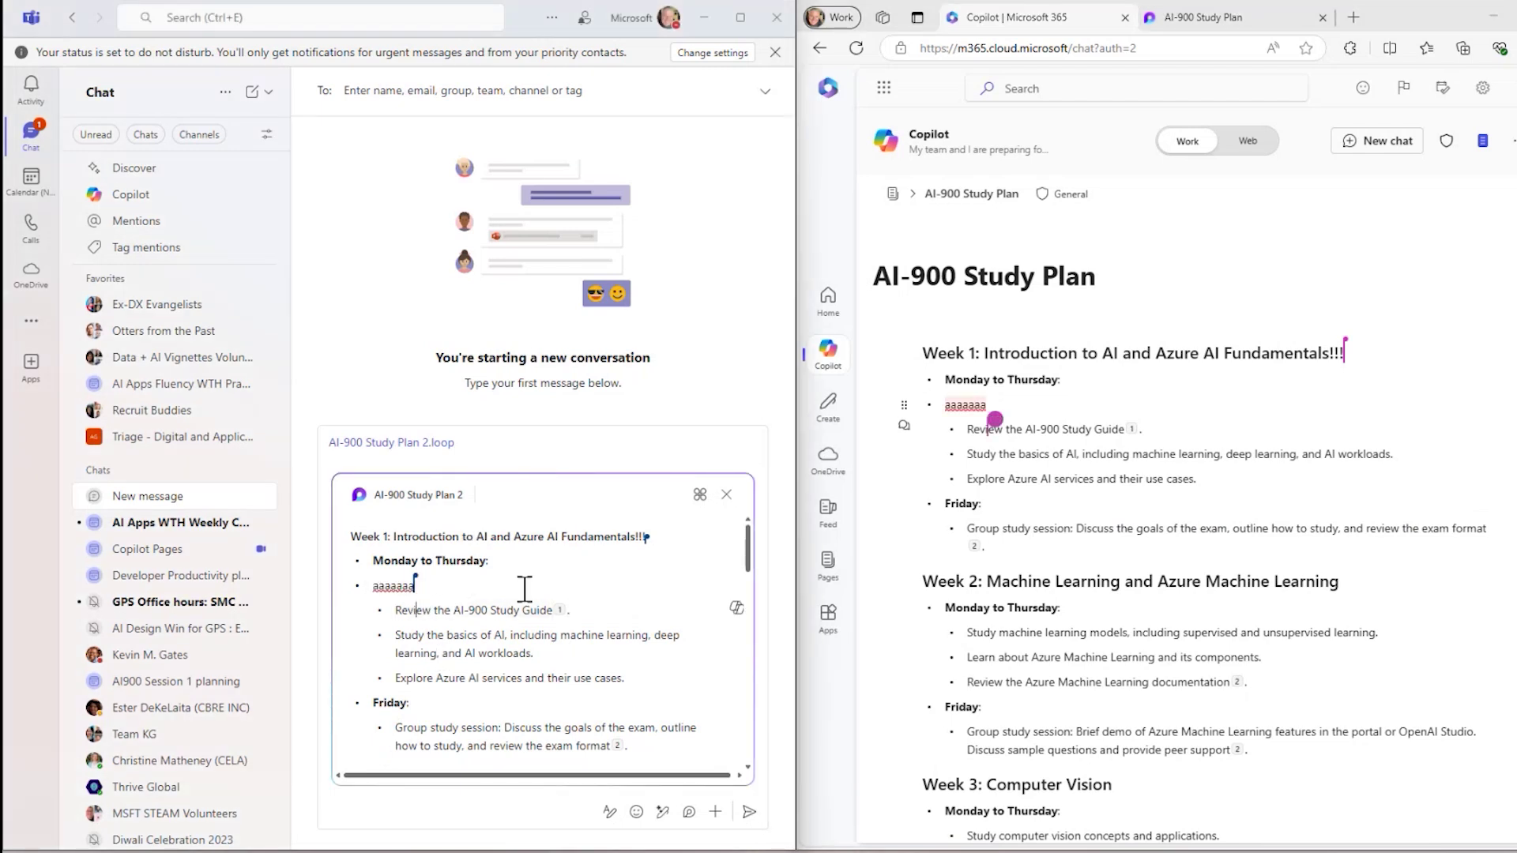
key(BackSpace)
key(BackSpace)
key(BackSpace)
double_click(953, 405)
text(bbbbb)
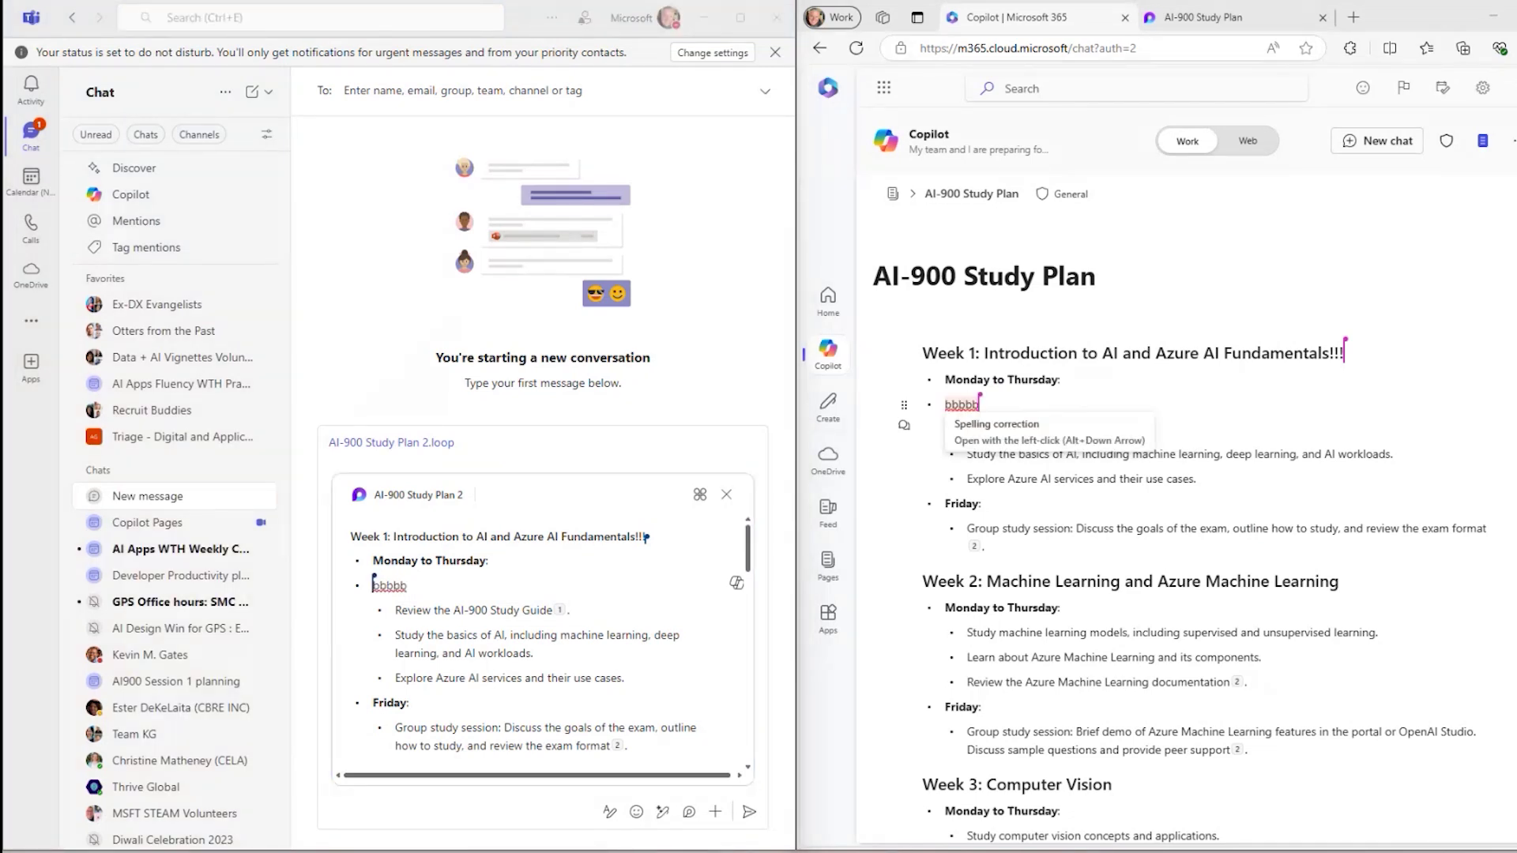
Create and copy a Can edit Page link for People in Microsoft
click(1506, 194)
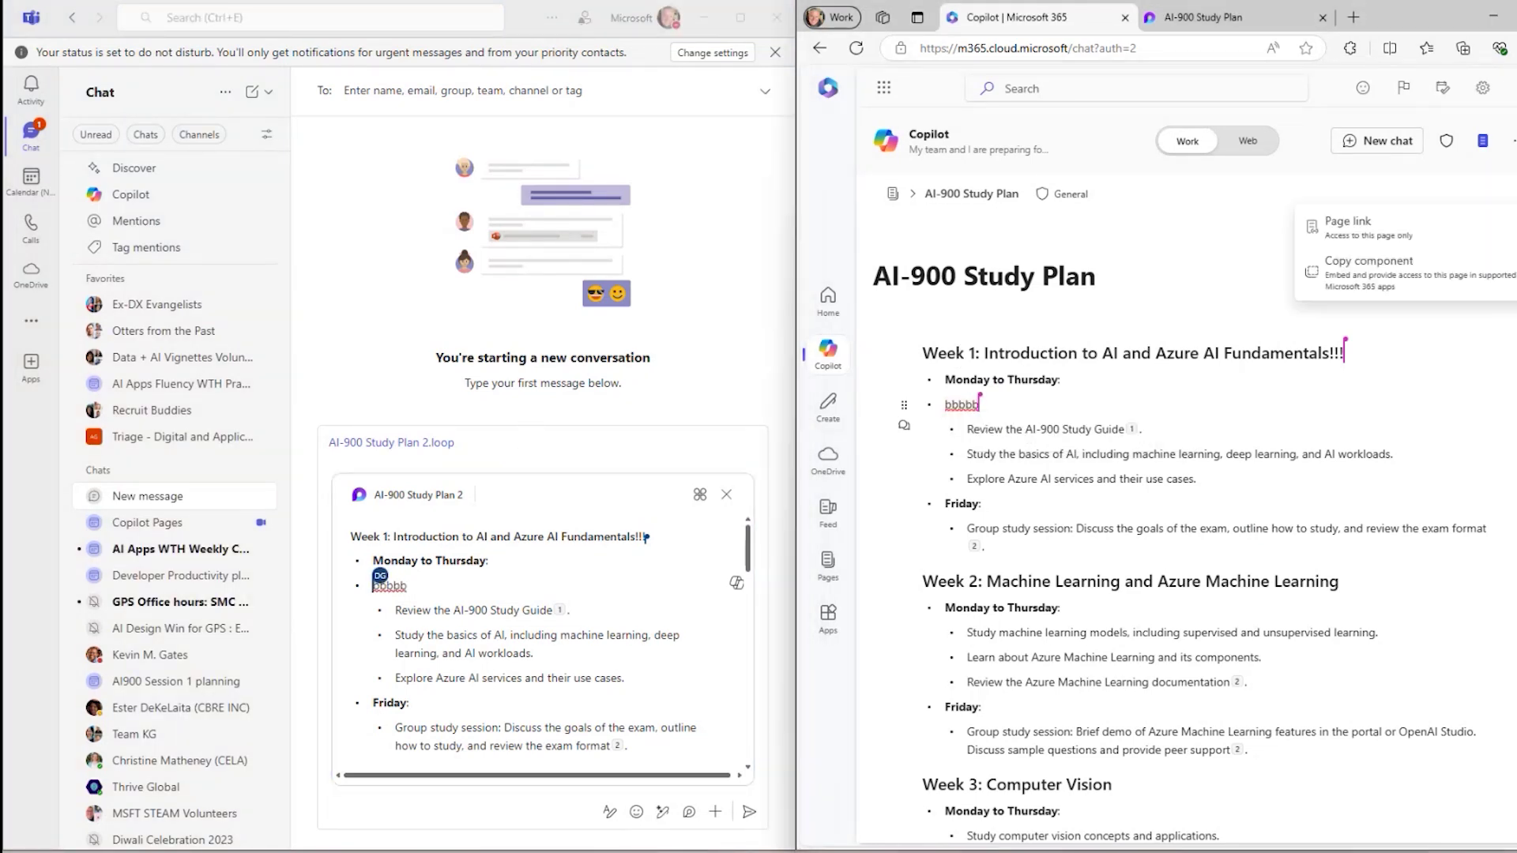
click(1348, 225)
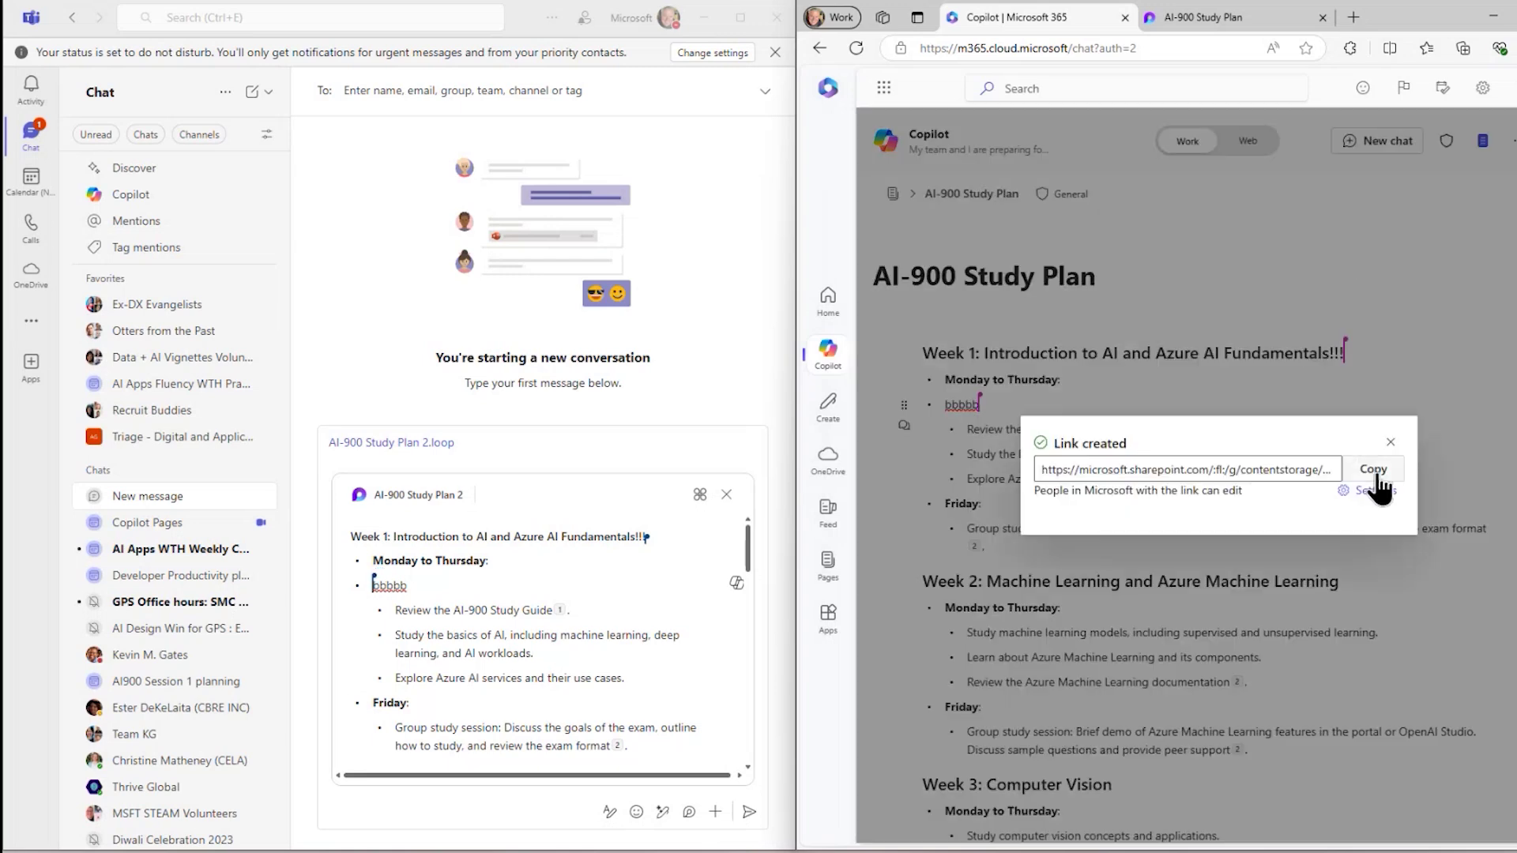
click(1372, 493)
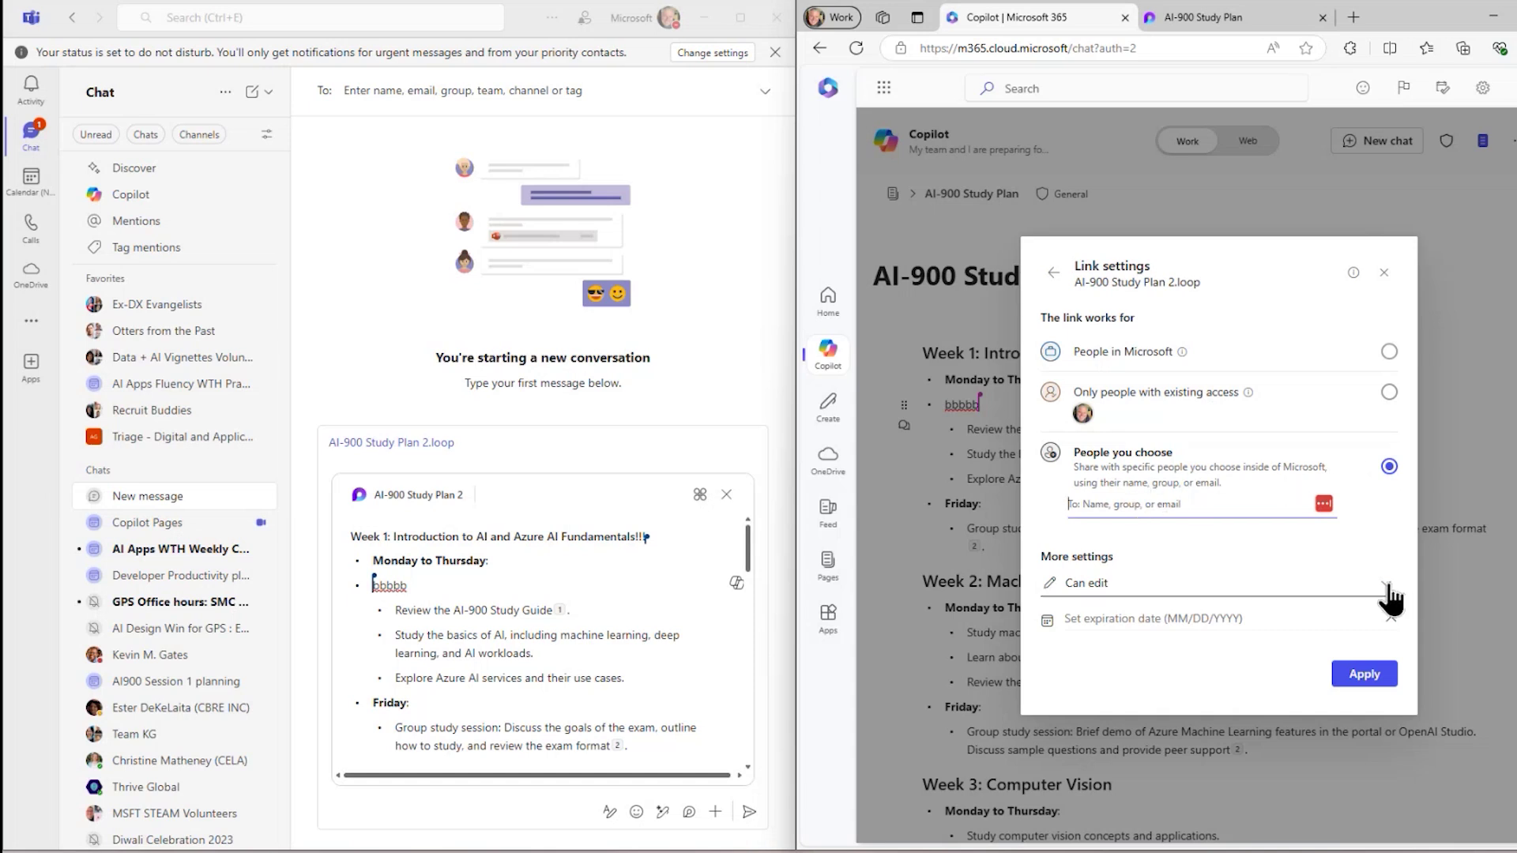
click(1212, 593)
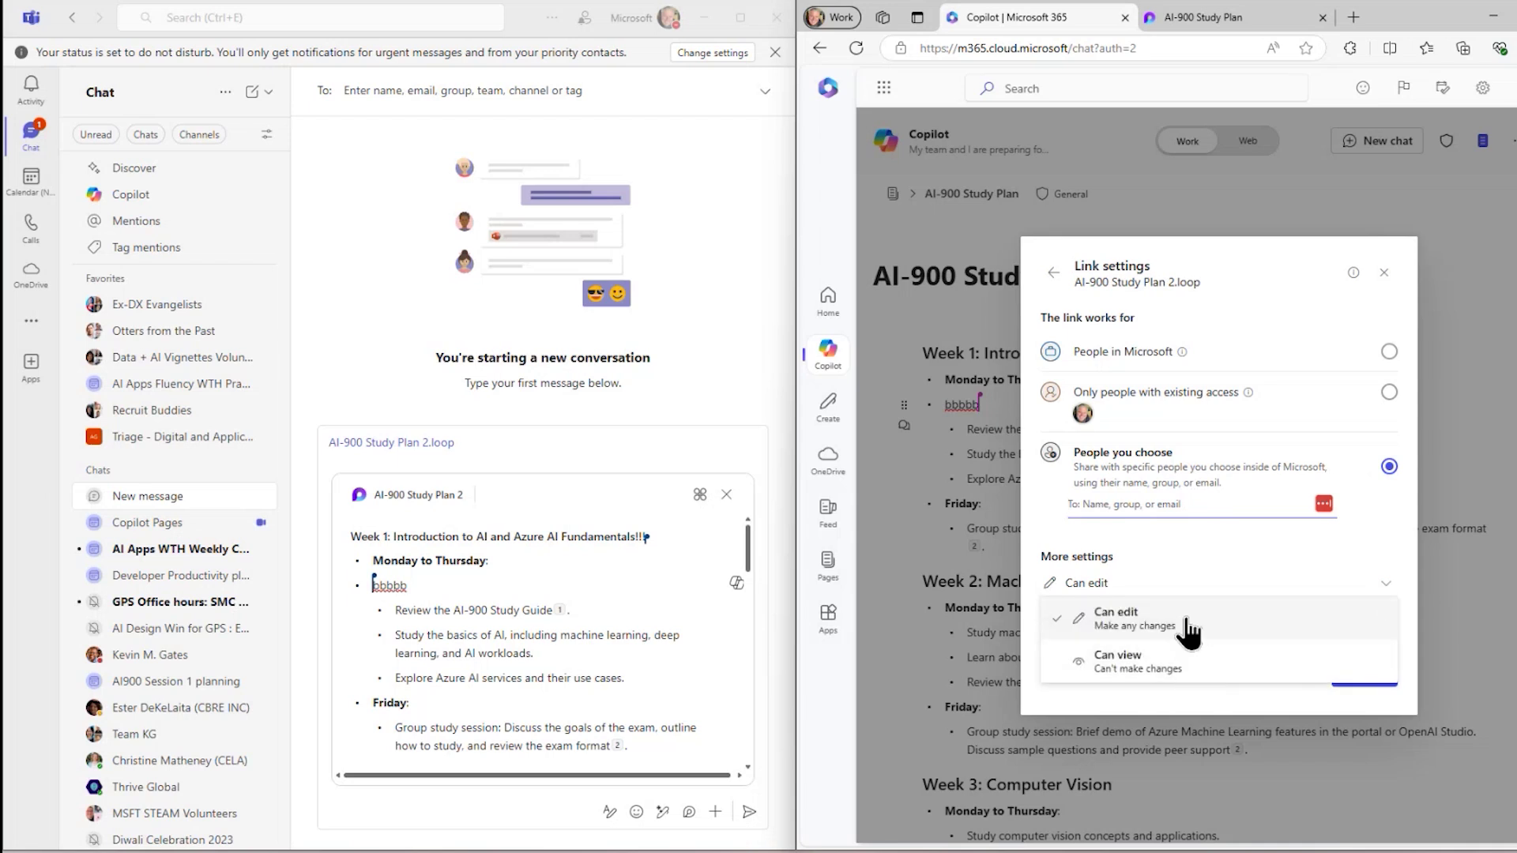
click(1188, 629)
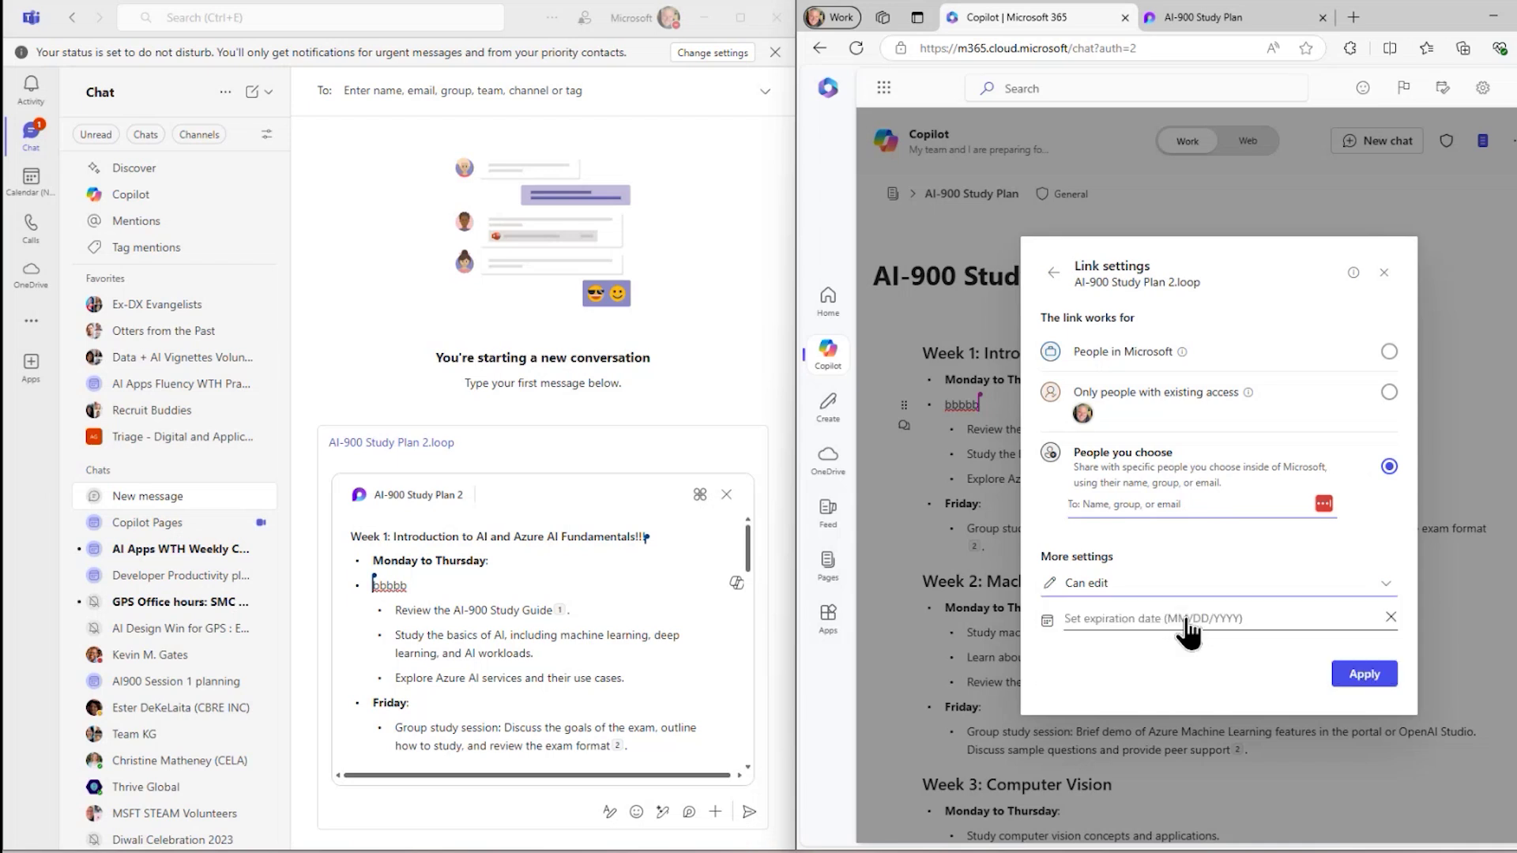
click(1364, 675)
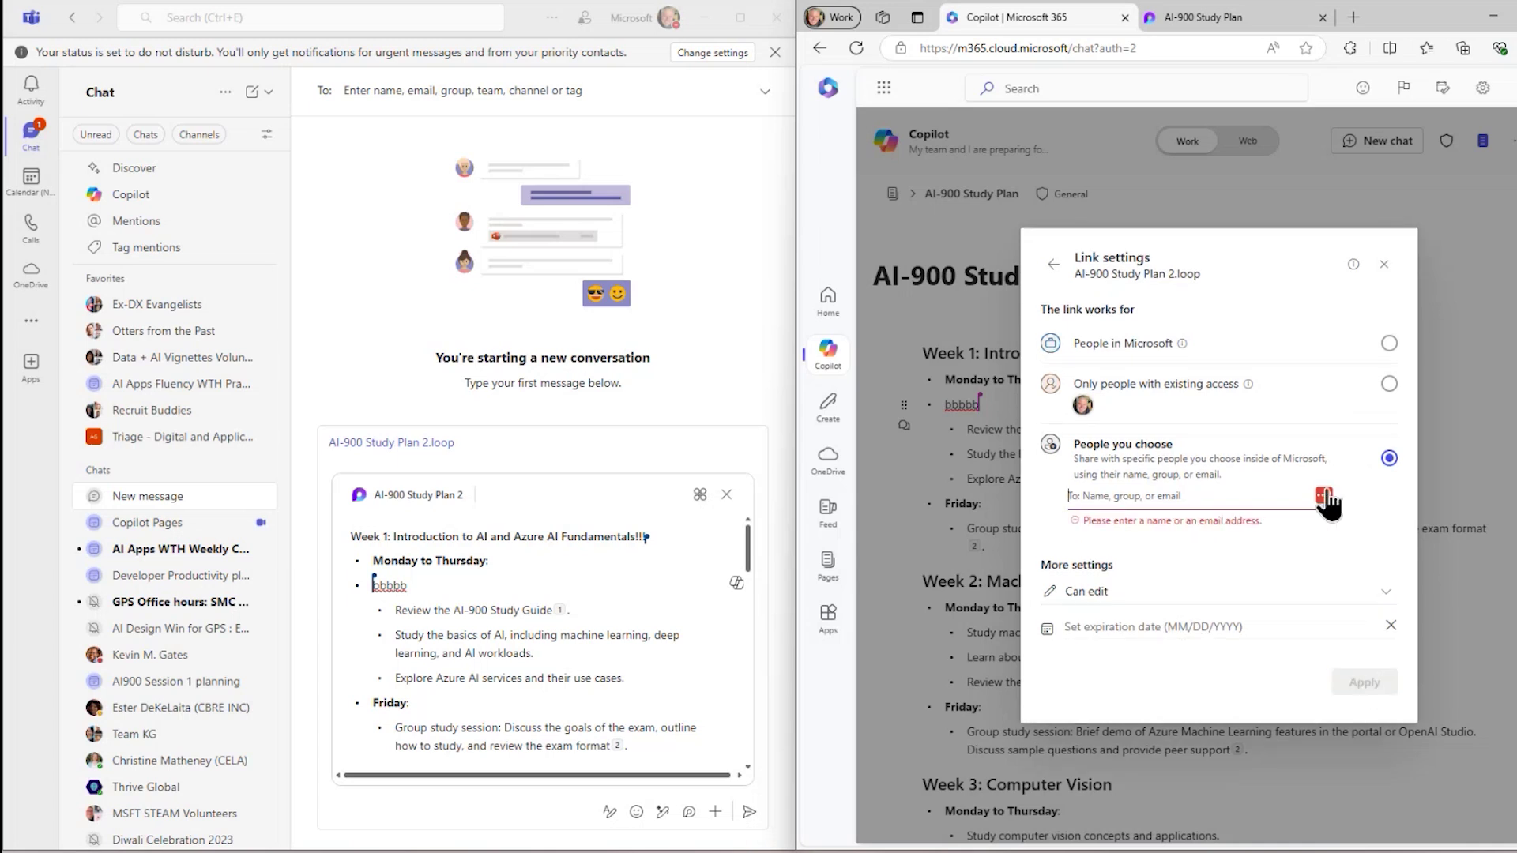
click(1389, 352)
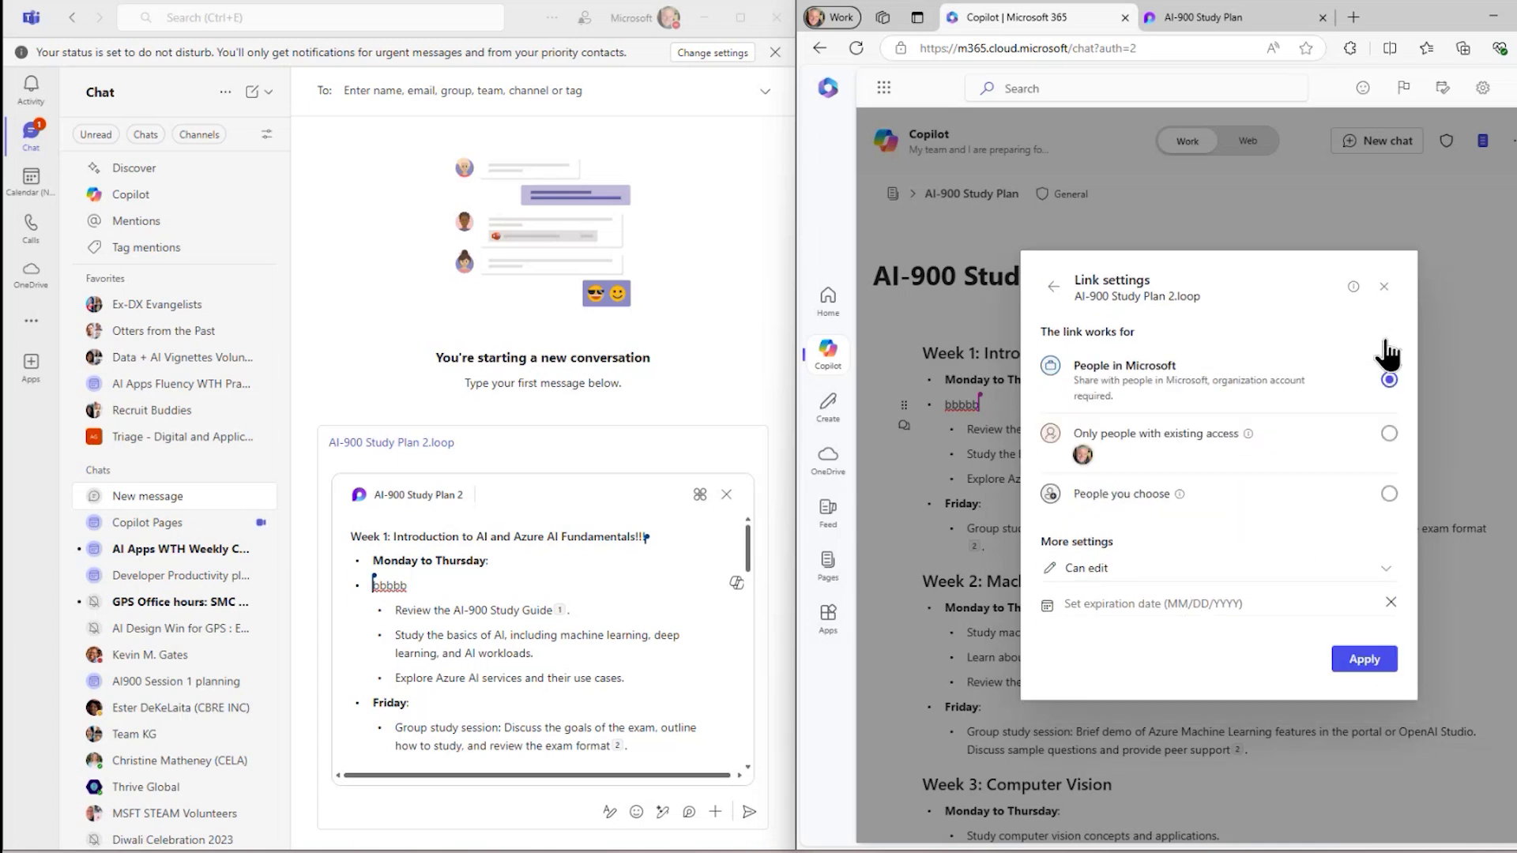
click(1365, 660)
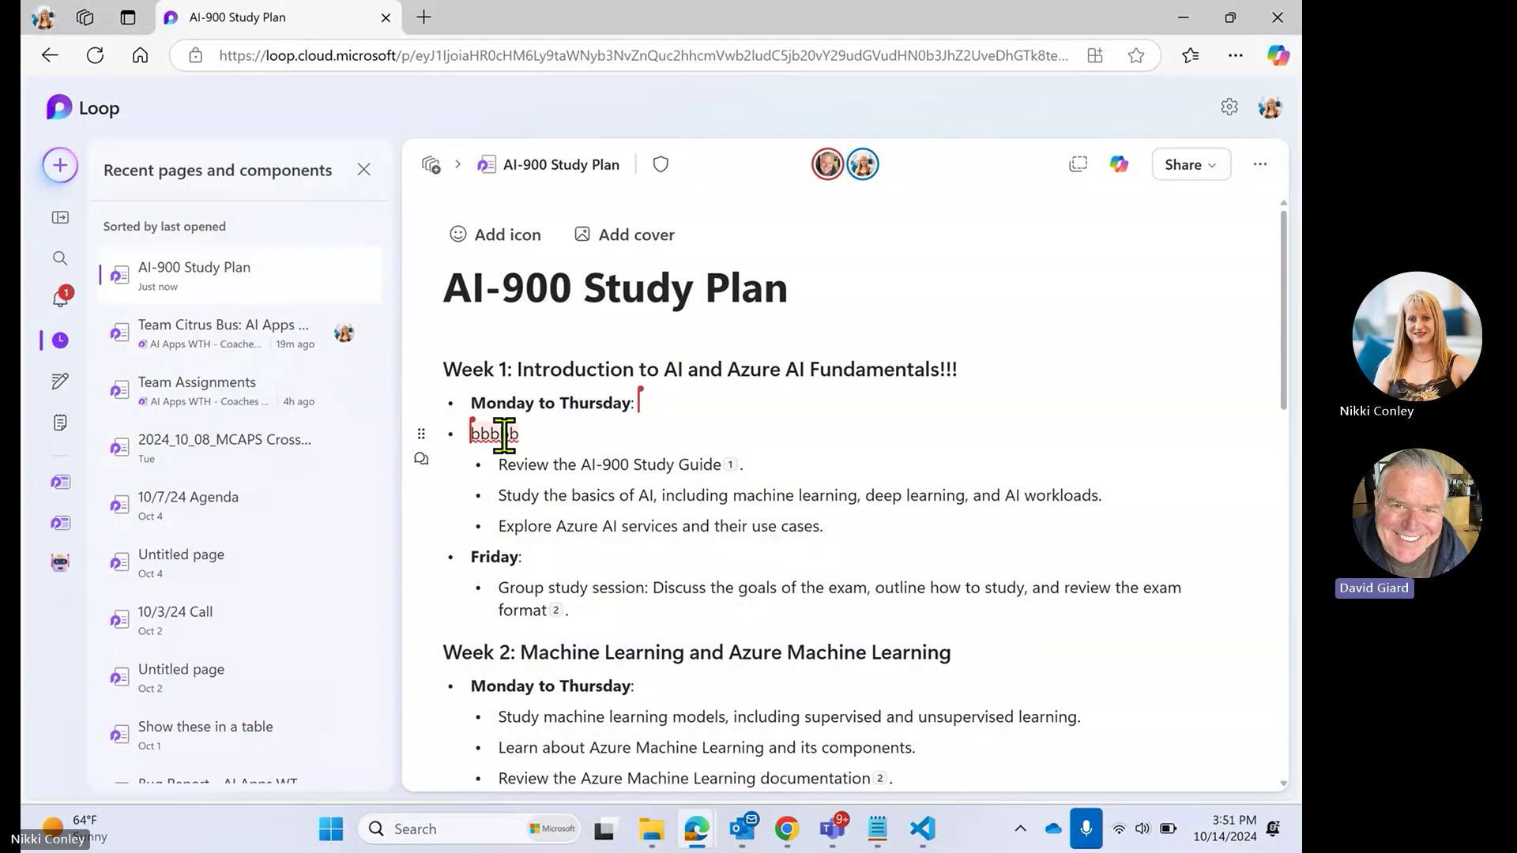
Select the 'bbbbb' bullet text in Loop so it can become 'Hello world!'
double_click(501, 434)
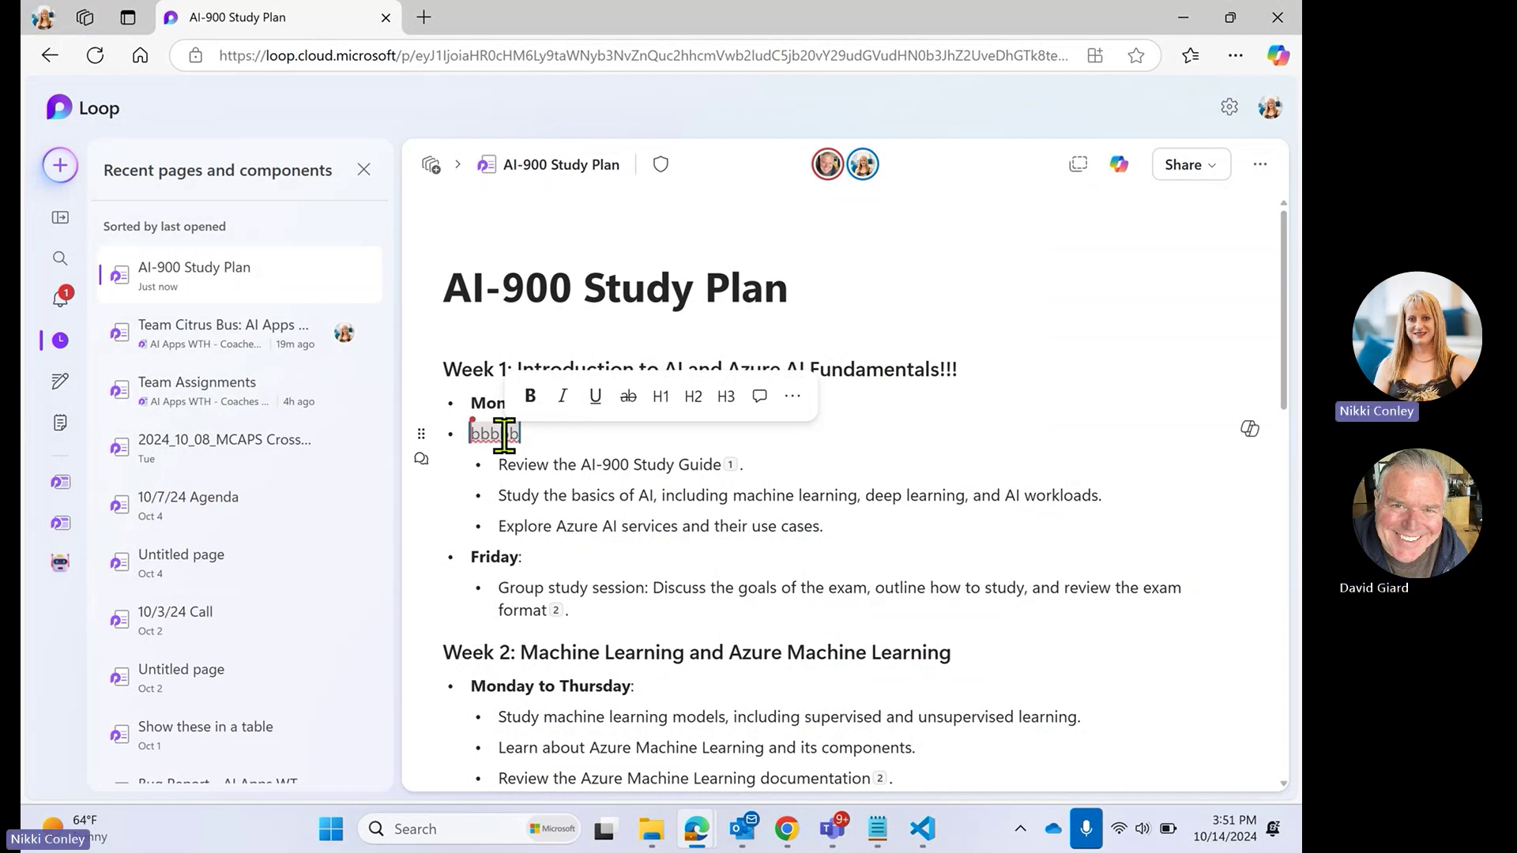
text(Hel)
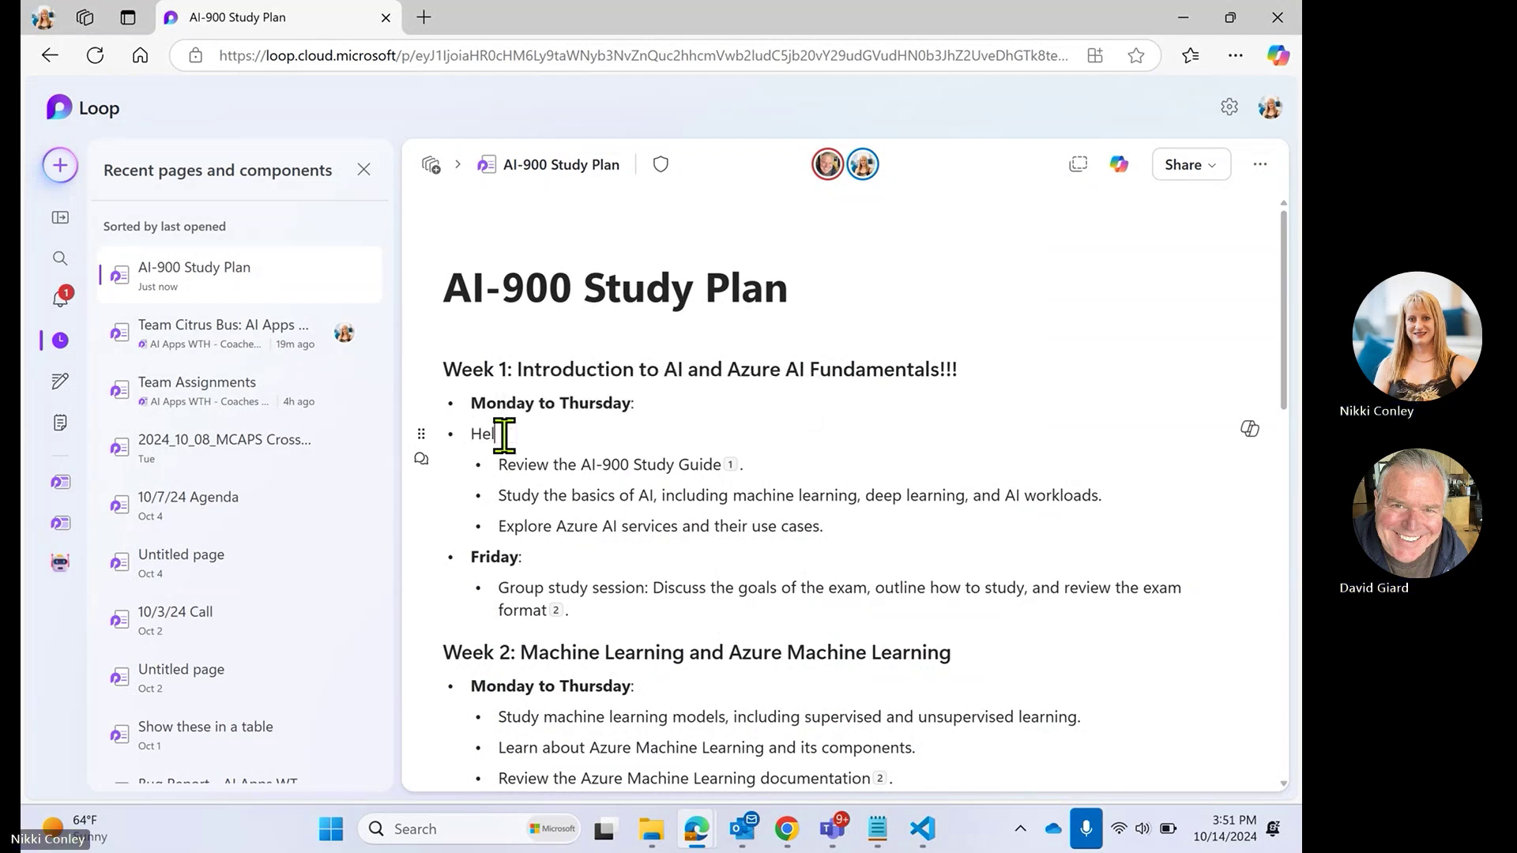
text(lo worl)
text(d!)
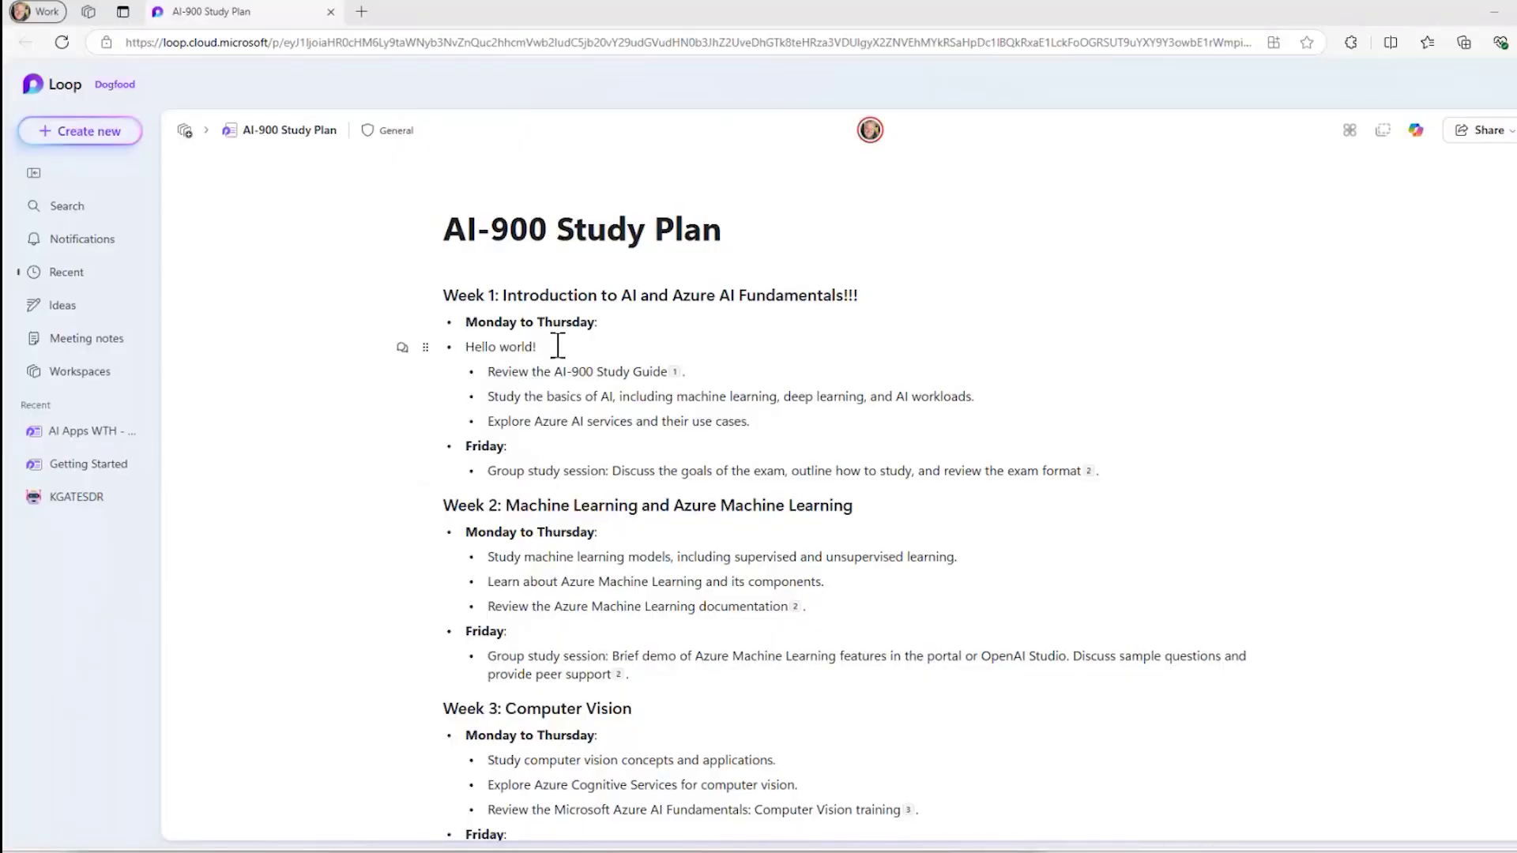
click(548, 346)
drag(548, 345, 466, 346)
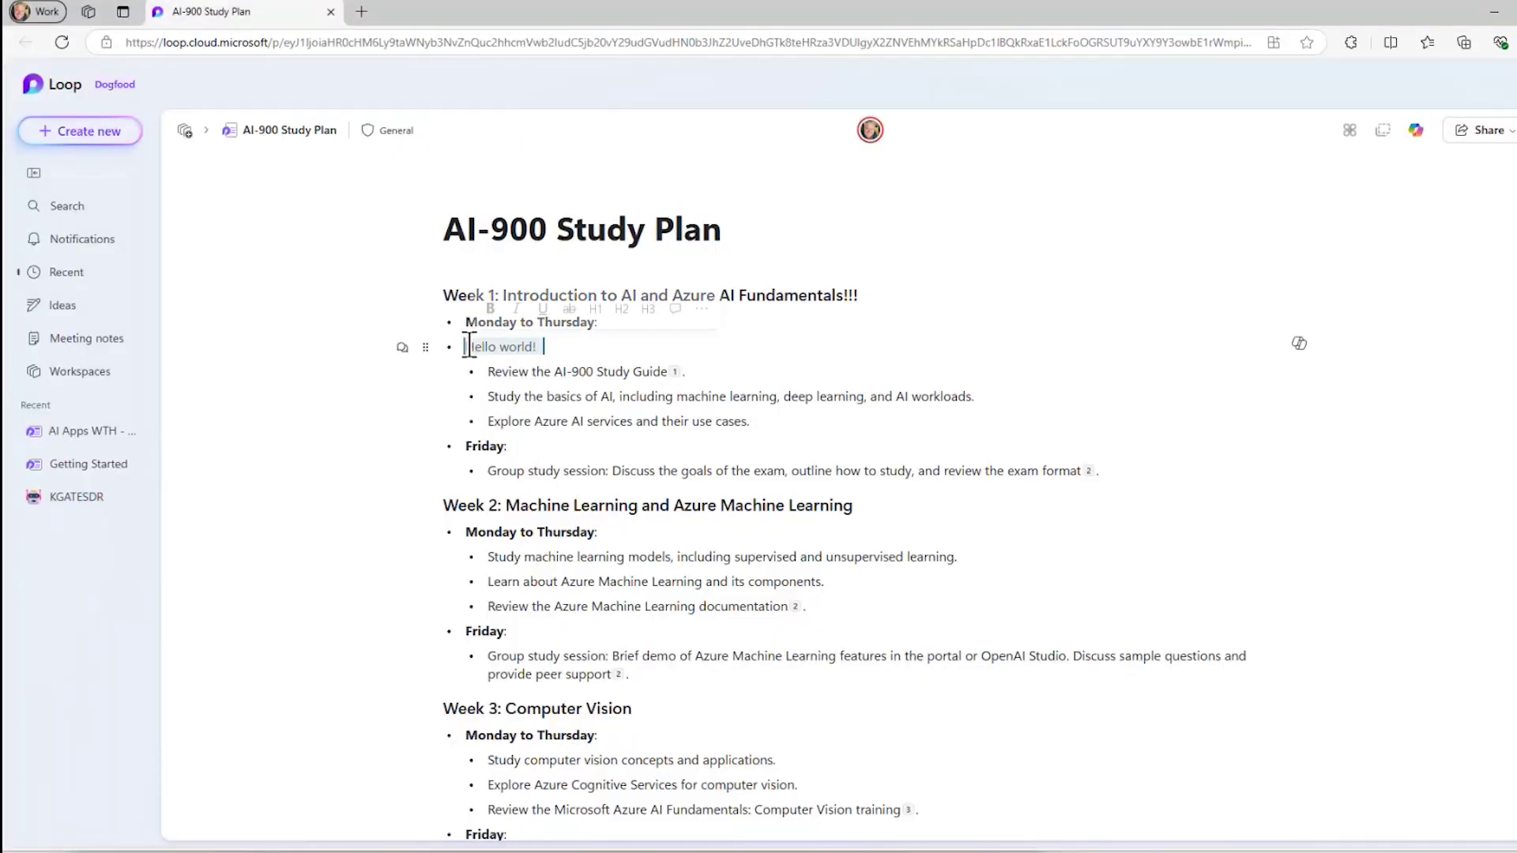
click(612, 395)
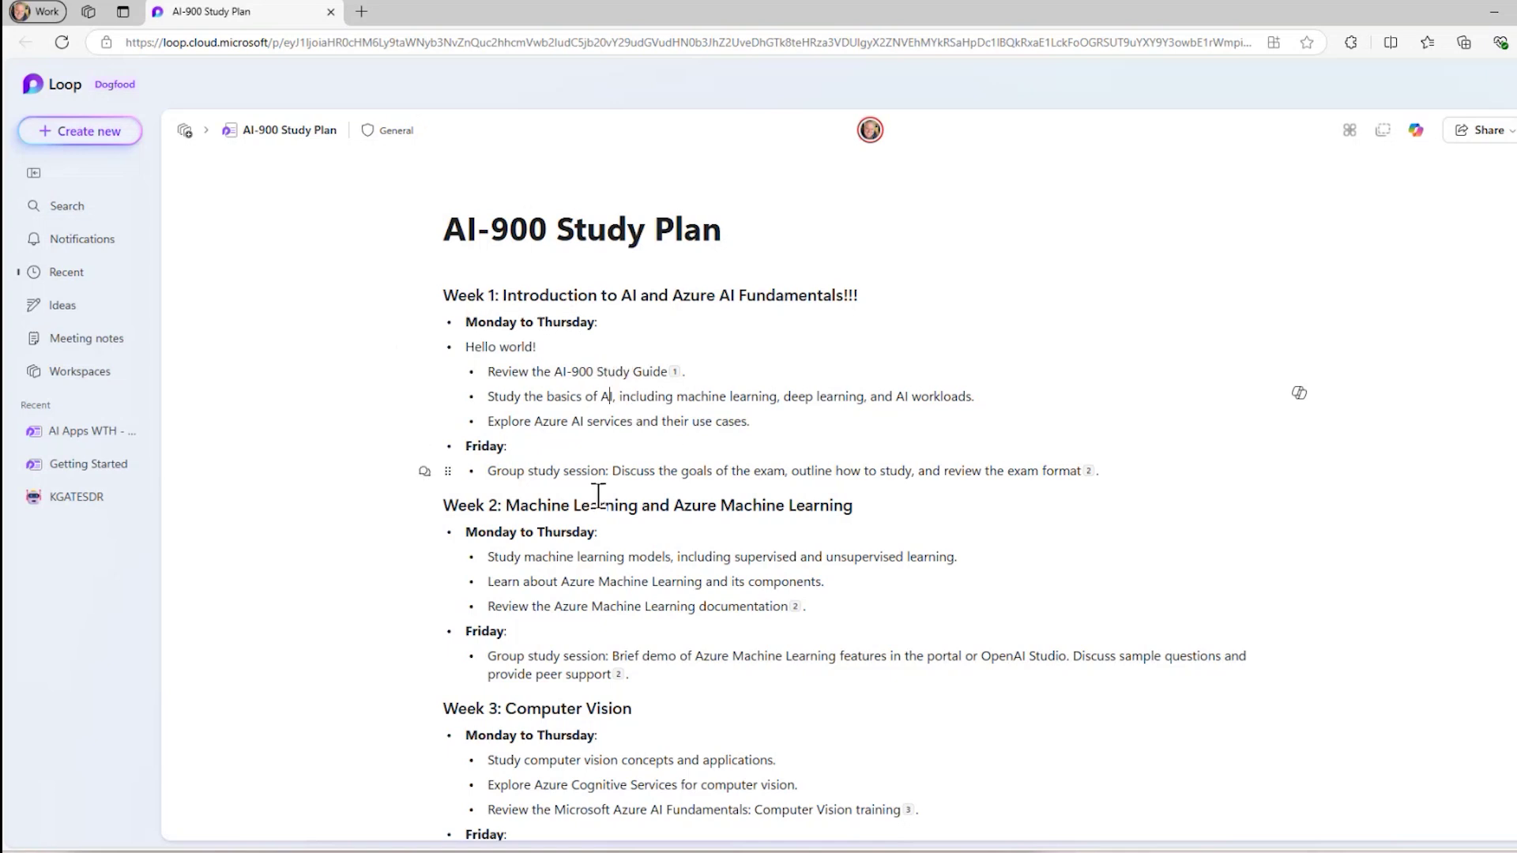
click(386, 306)
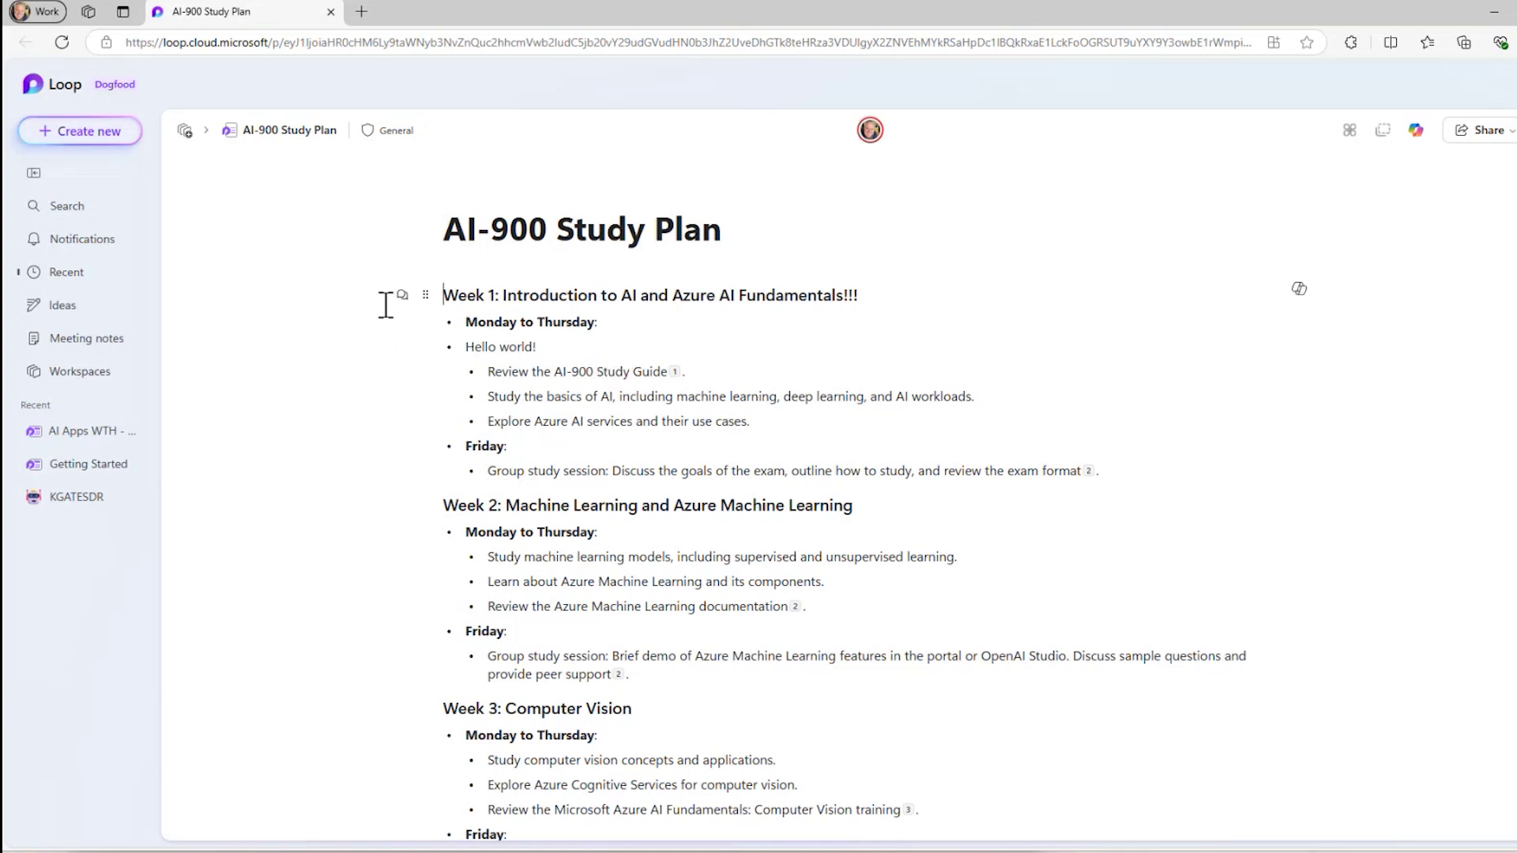